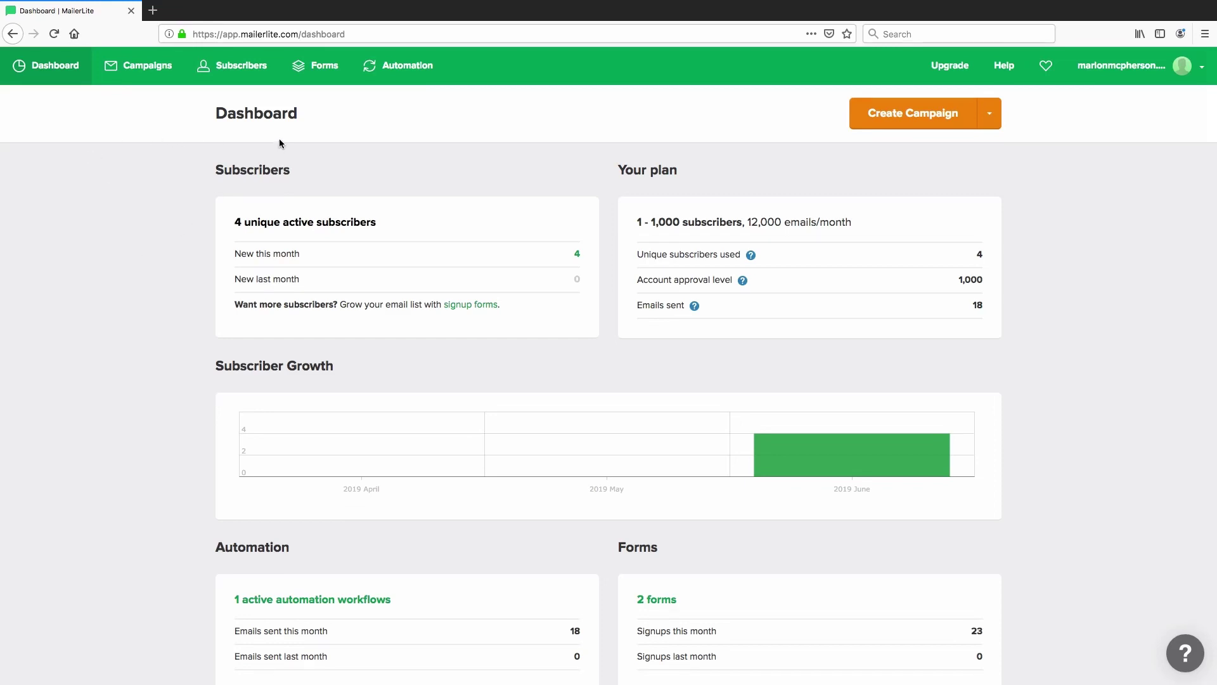
Open Forms to list the embedded forms Free Brand Training Signup and Main Signup.
left_click(322, 75)
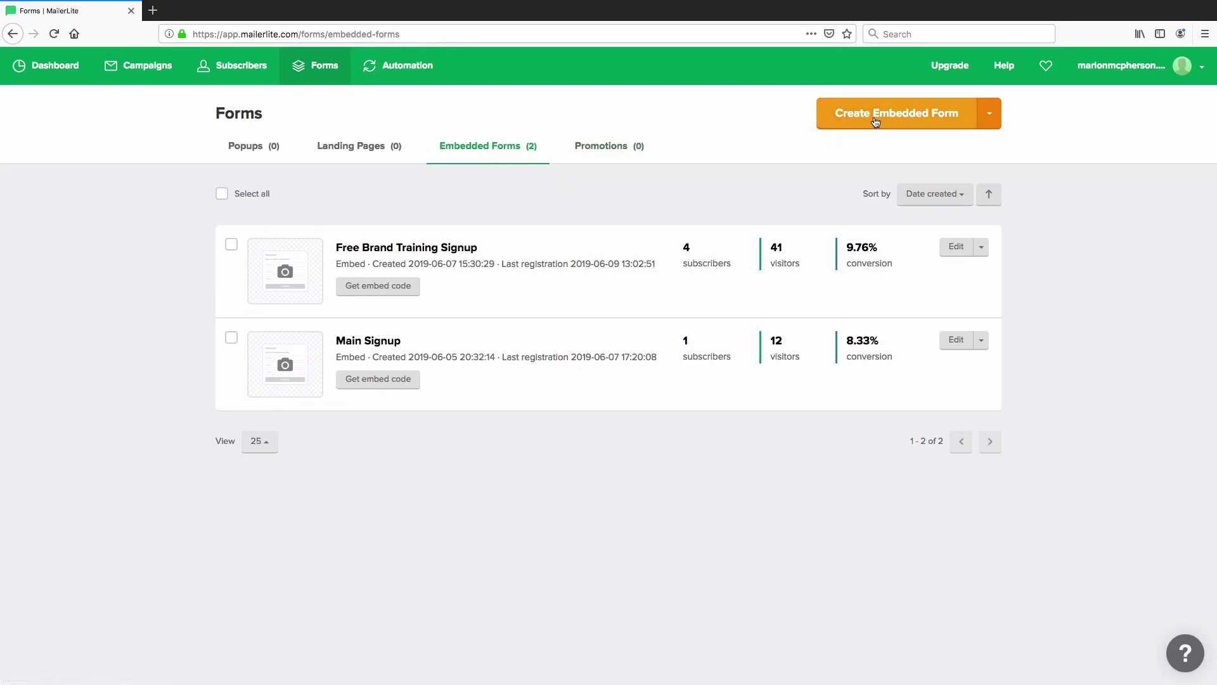
Create a new embedded form named 'Test' and save the name.
left_click(937, 121)
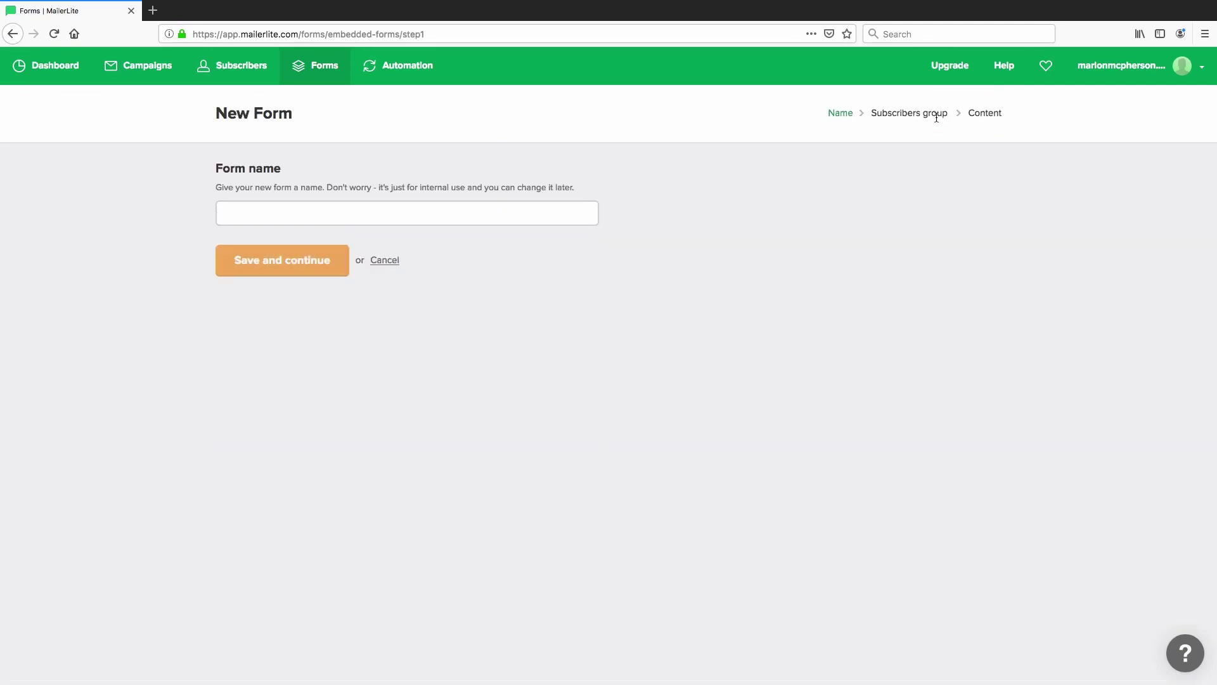
left_click(534, 210)
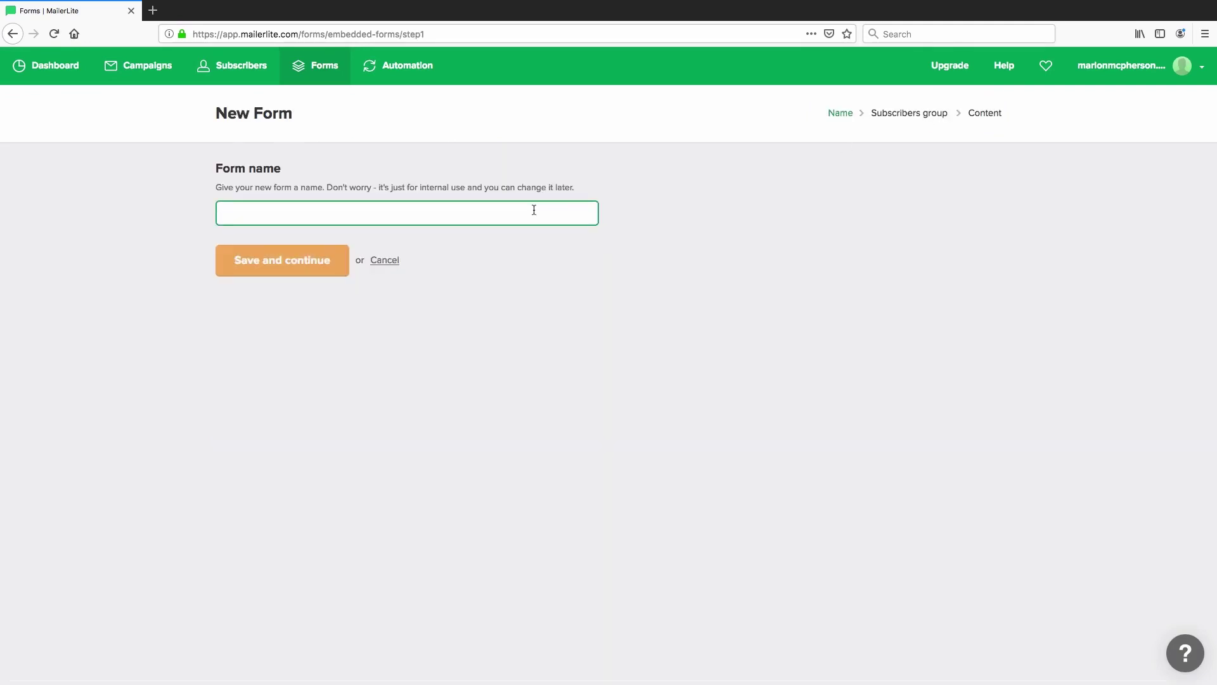
type("TEst")
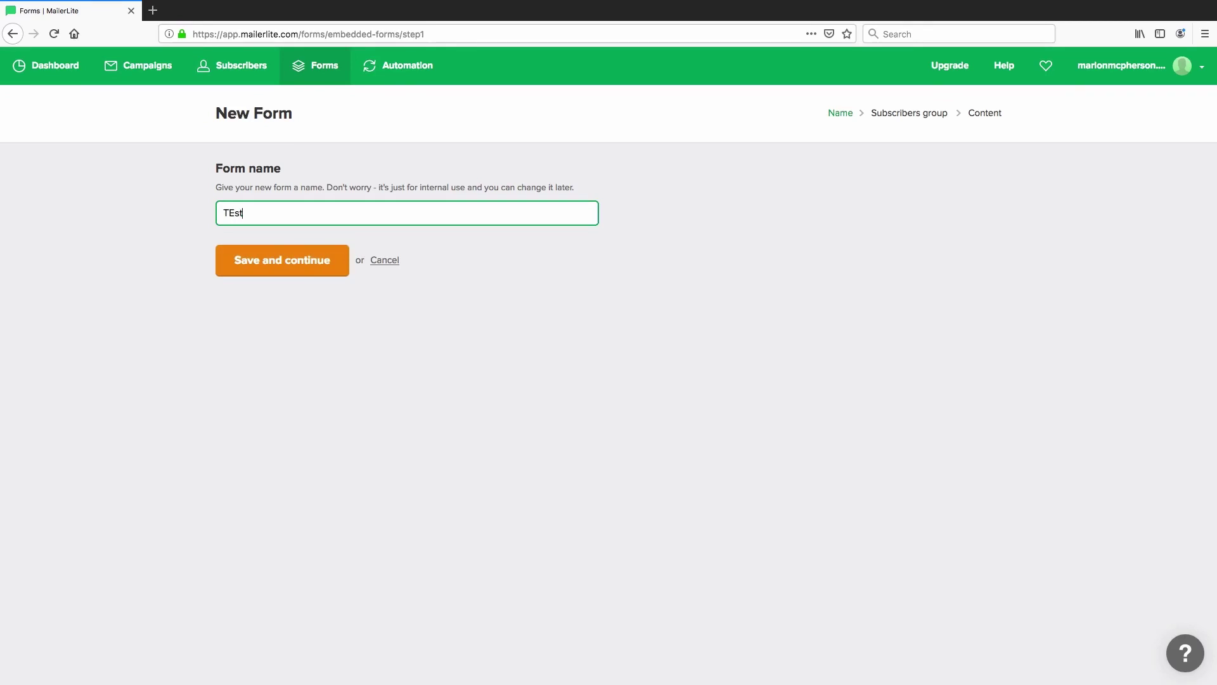
key("BackSpace")
key("BackSpace")
key("BackSpace")
type("est")
left_click(233, 258)
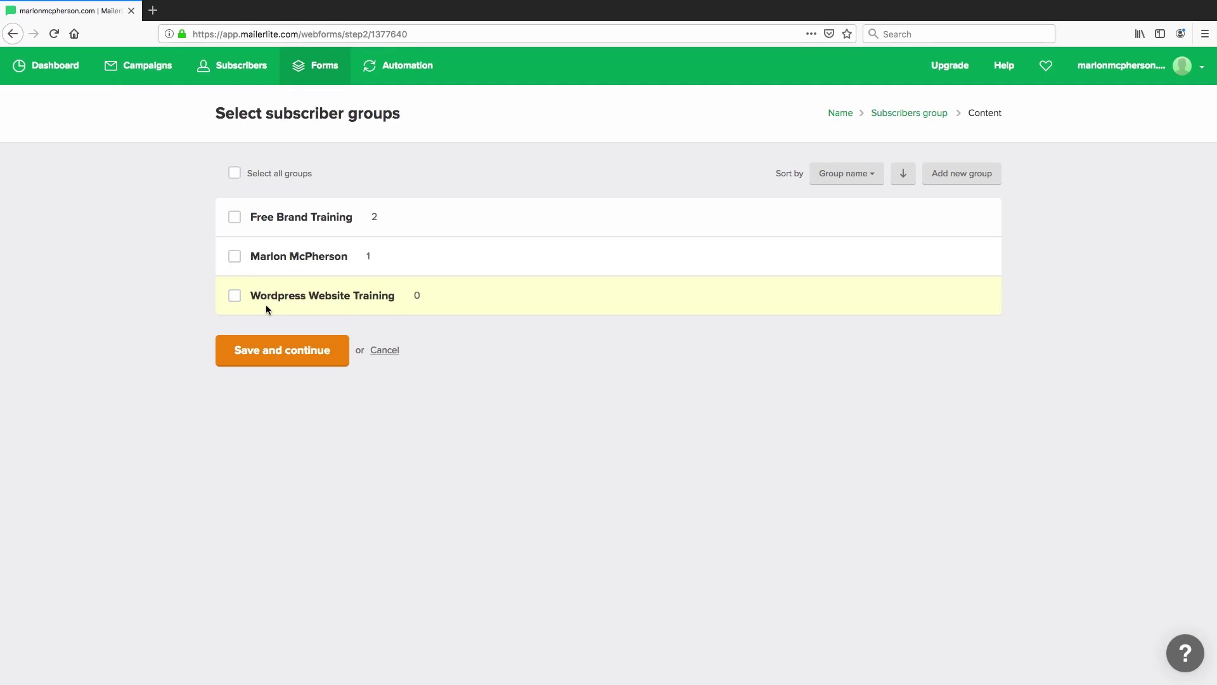
Assign the form to the second subscriber group only.
left_click(234, 218)
left_click(234, 256)
left_click(234, 293)
left_click(235, 260)
left_click(234, 216)
left_click(235, 258)
Save the group choice to open the Test form with its default Newsletter content.
left_click(283, 357)
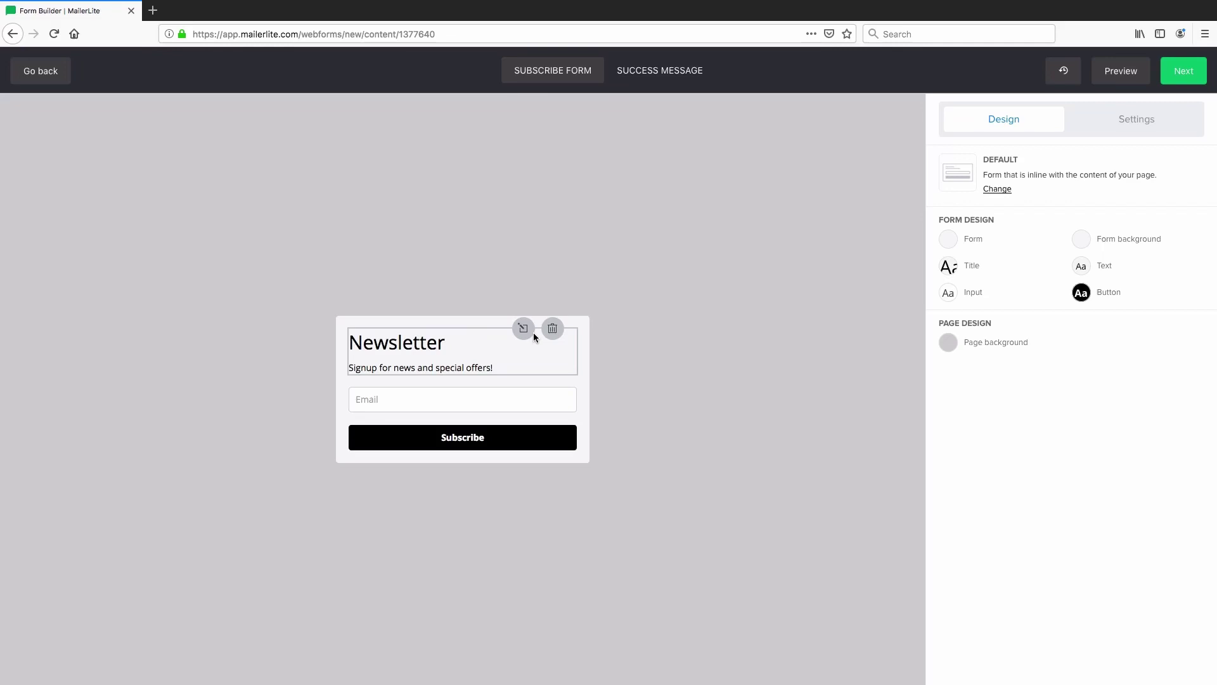
Replace the Newsletter title with 'Sign Up For Goodies'.
left_click(523, 328)
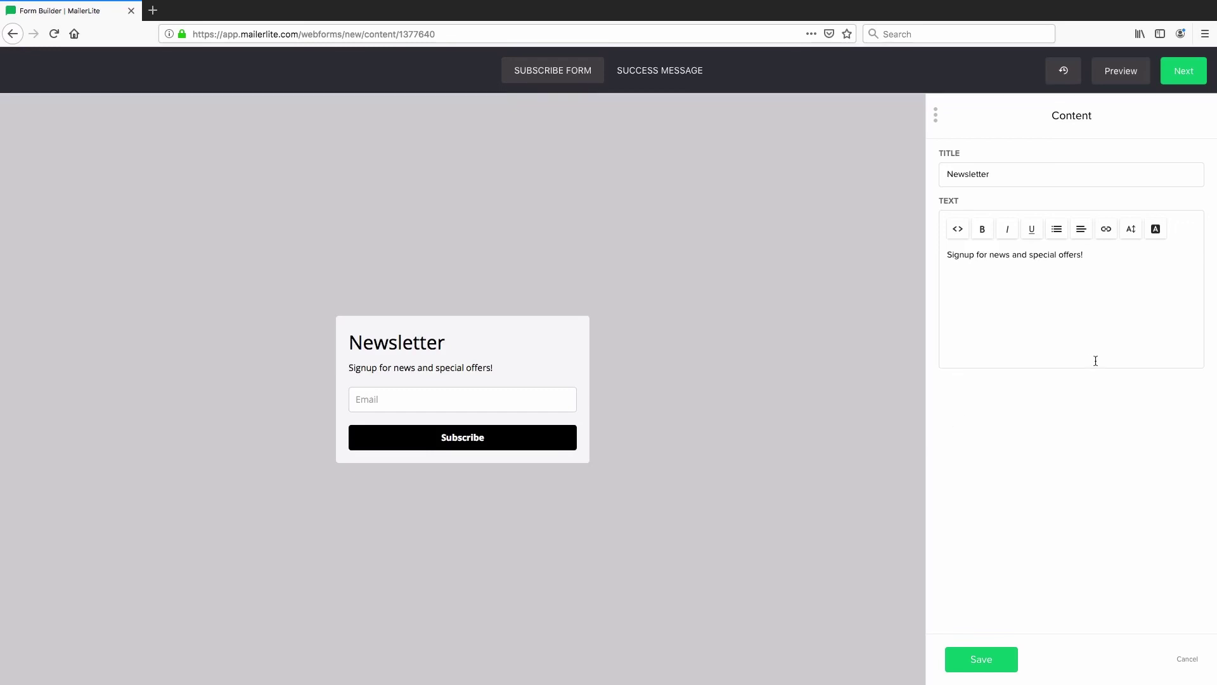
triple_click(996, 170)
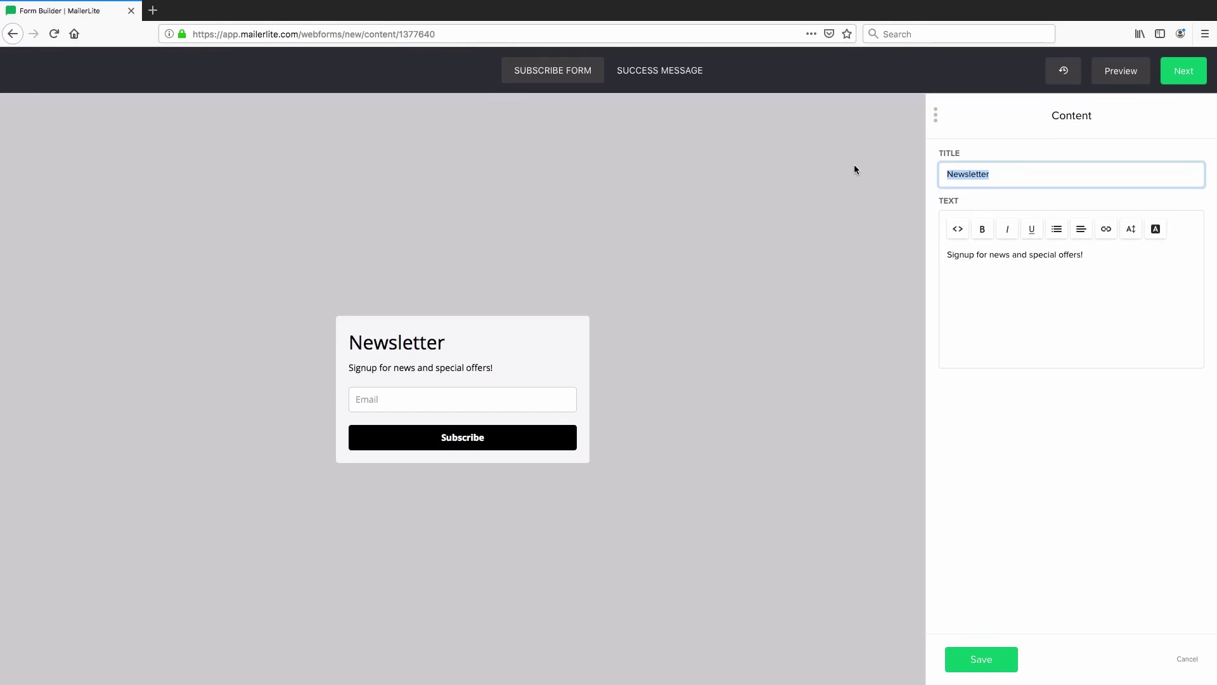
type("Sign Up F")
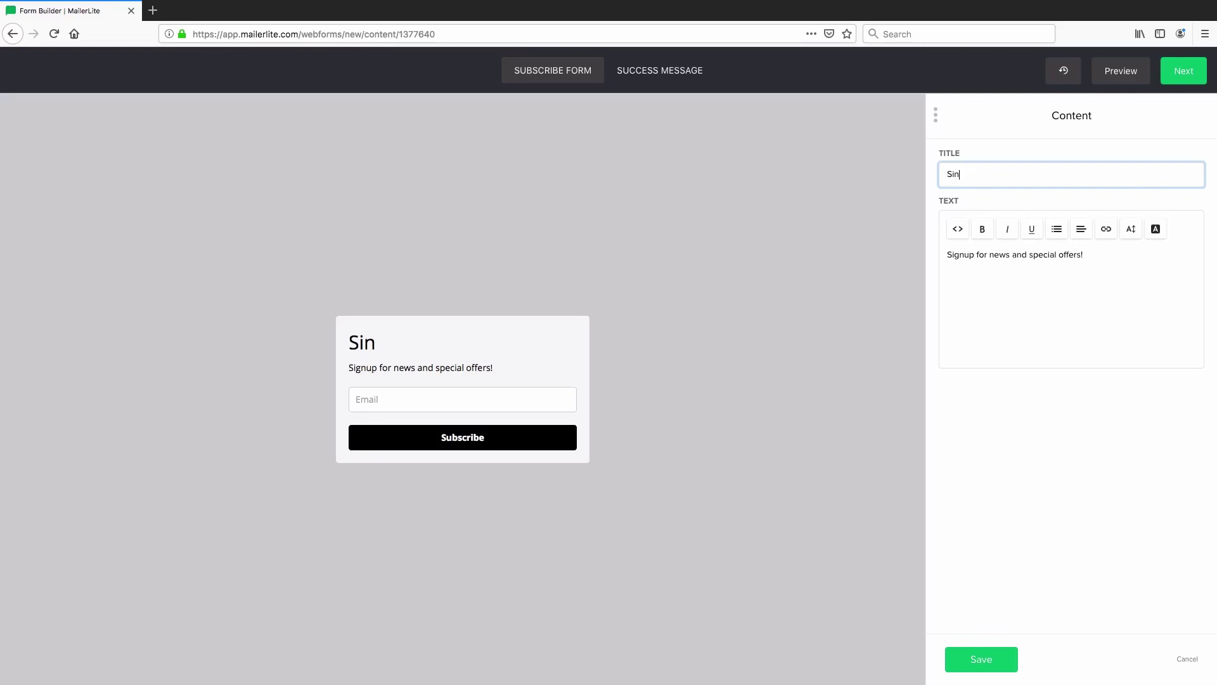
type("or")
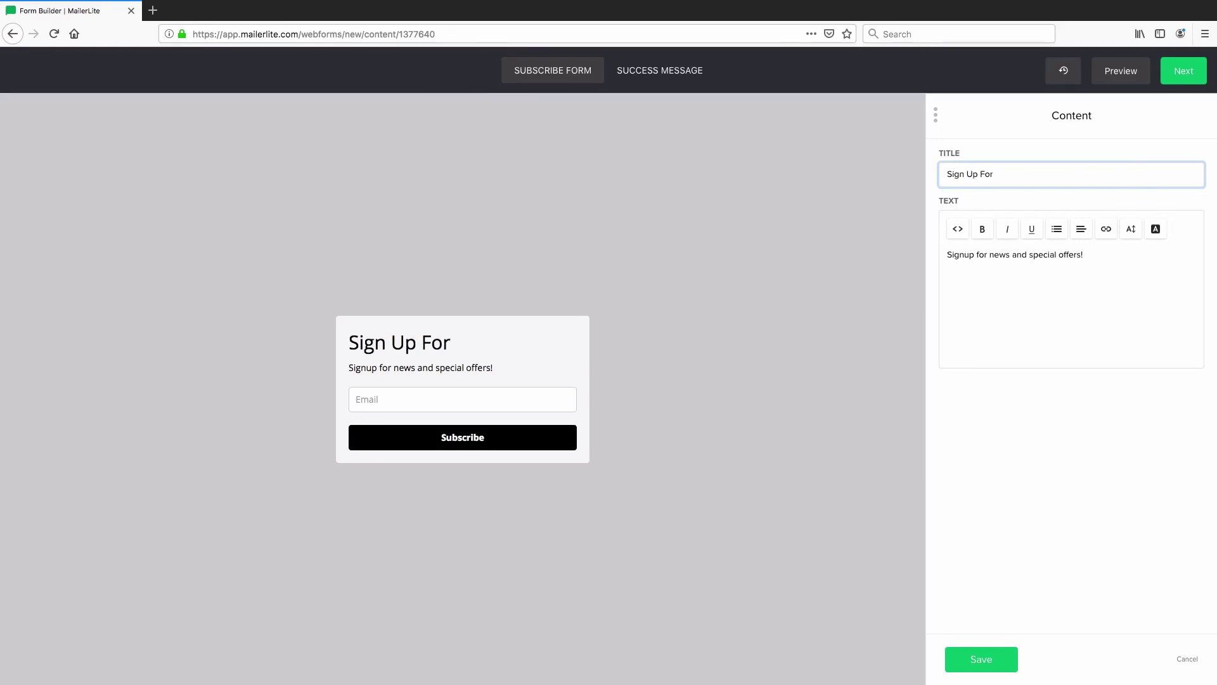
type(" G")
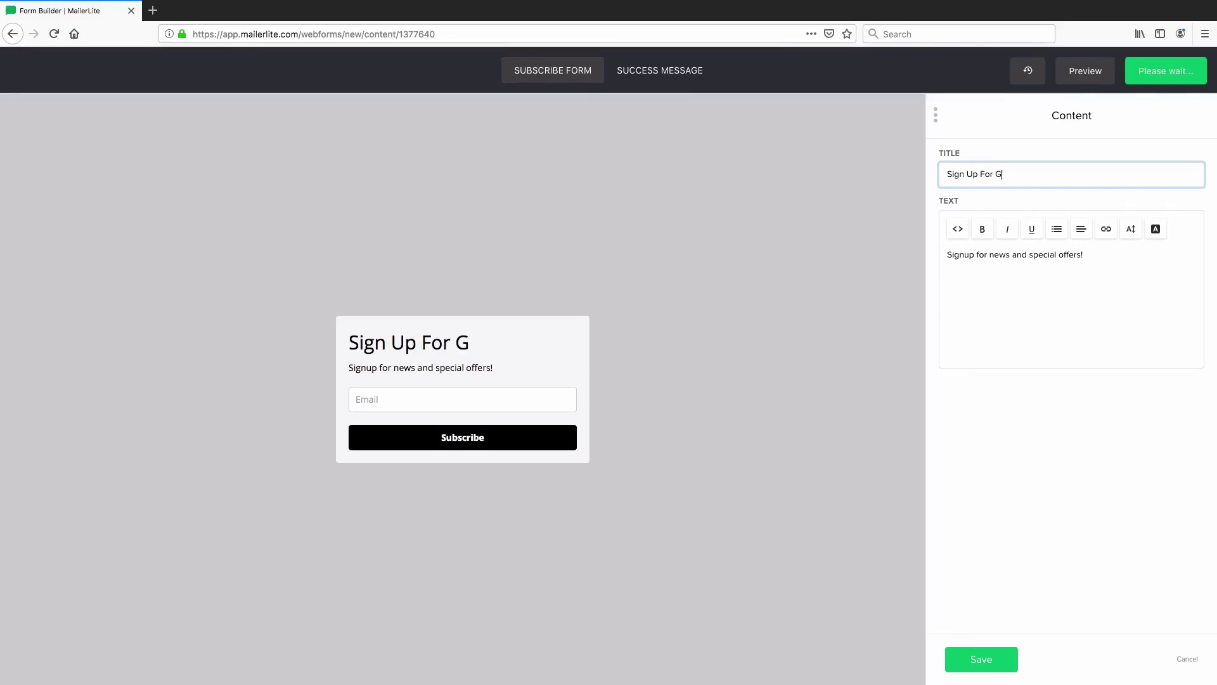
type("oodies")
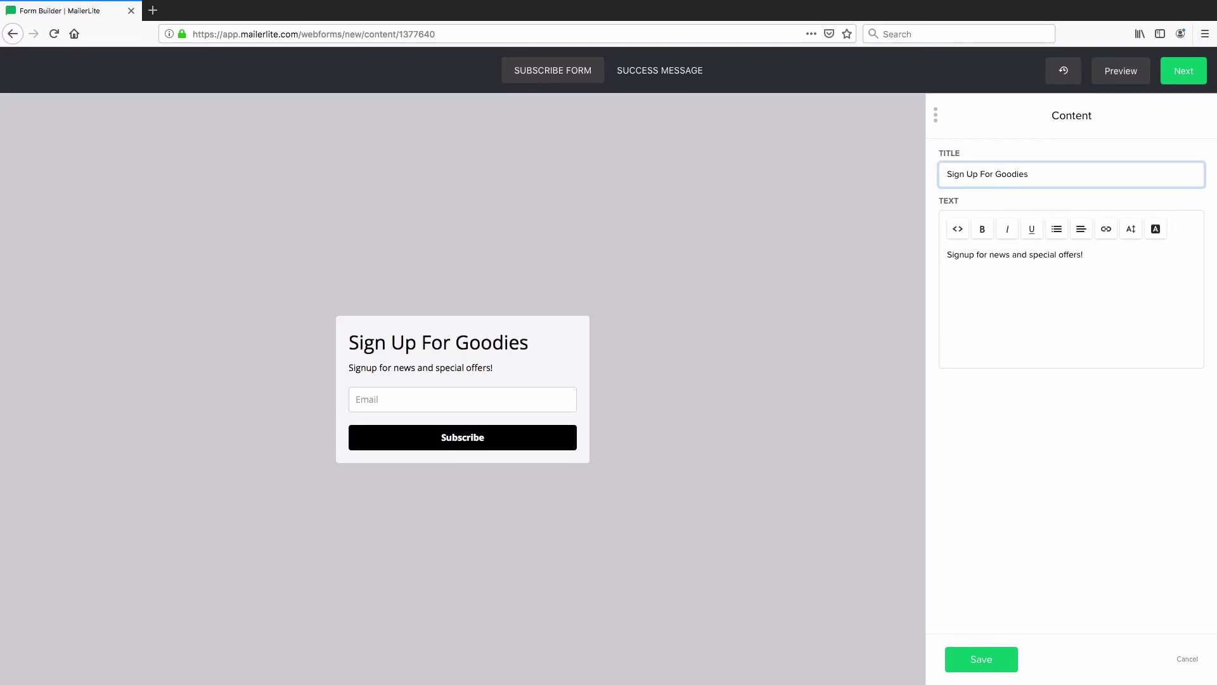
Change the tagline's ending exclamation mark to '. Don't miss out'.
double_click(981, 254)
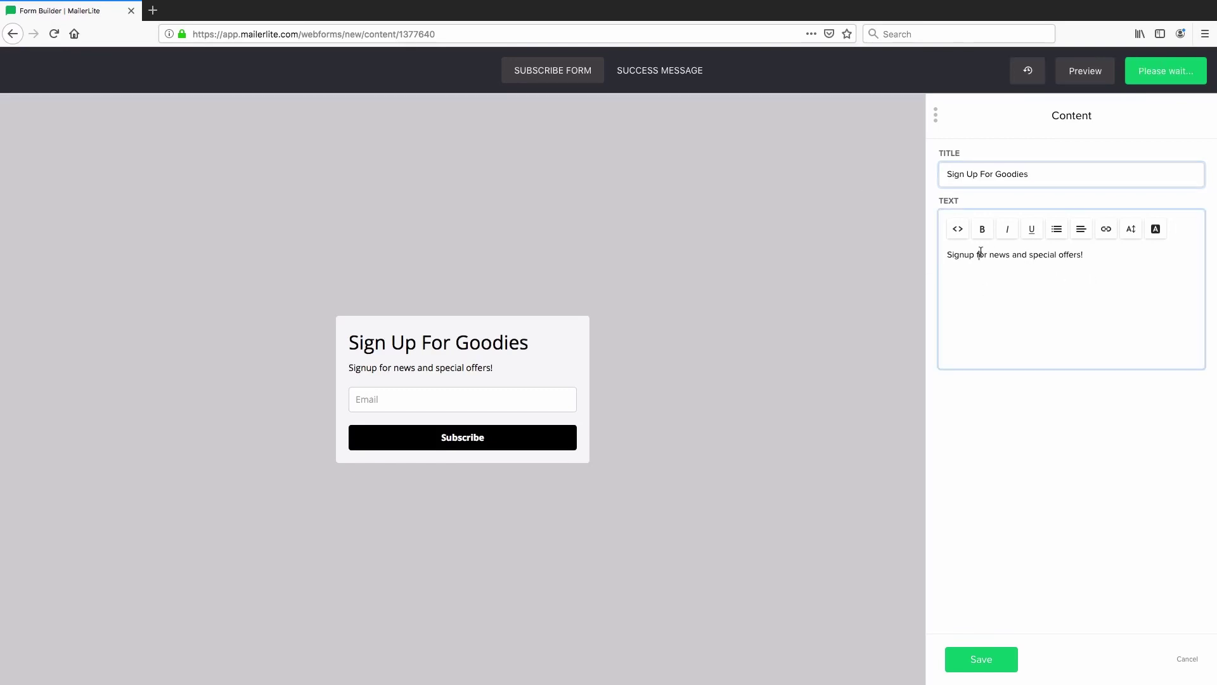
left_click(1086, 255)
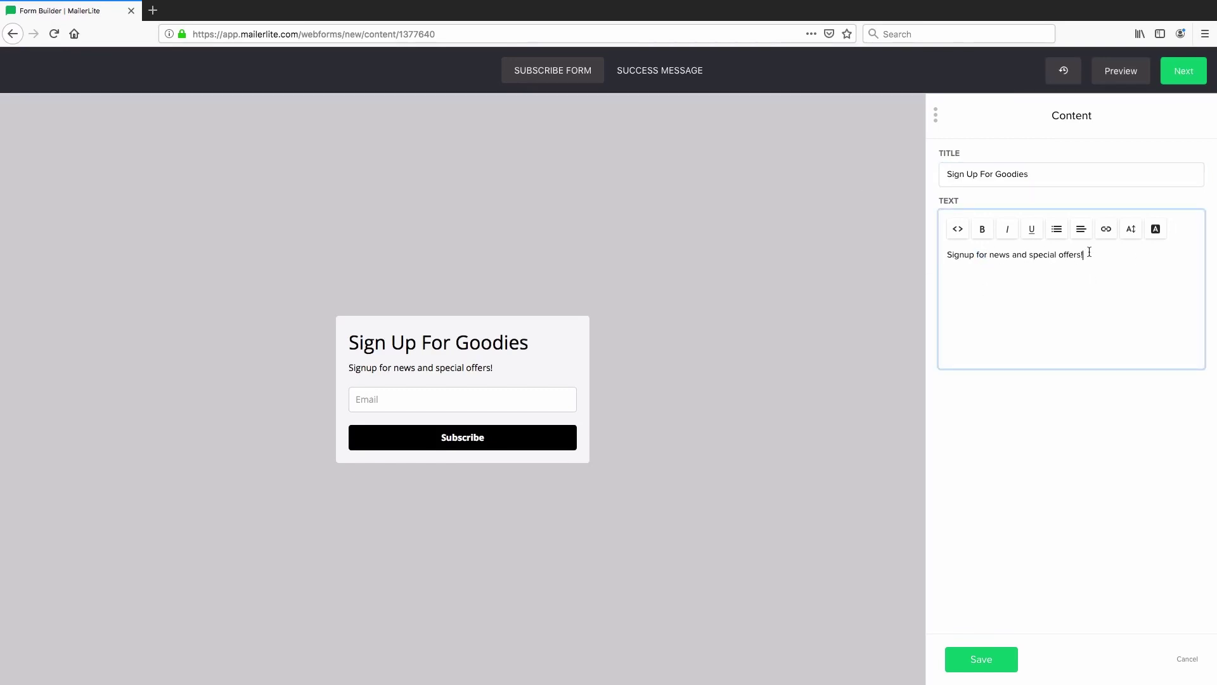
key("BackSpace")
type(". Don't miss out")
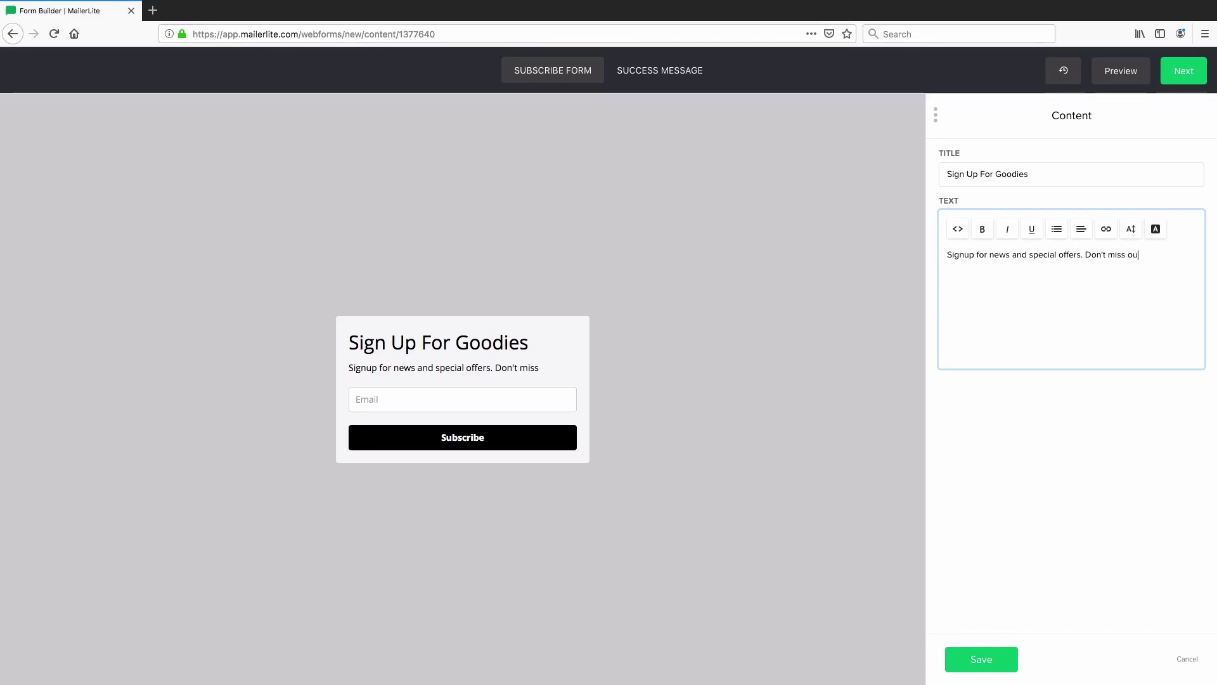
Add a required Name field above Email, then add a third Last name field.
left_click(444, 404)
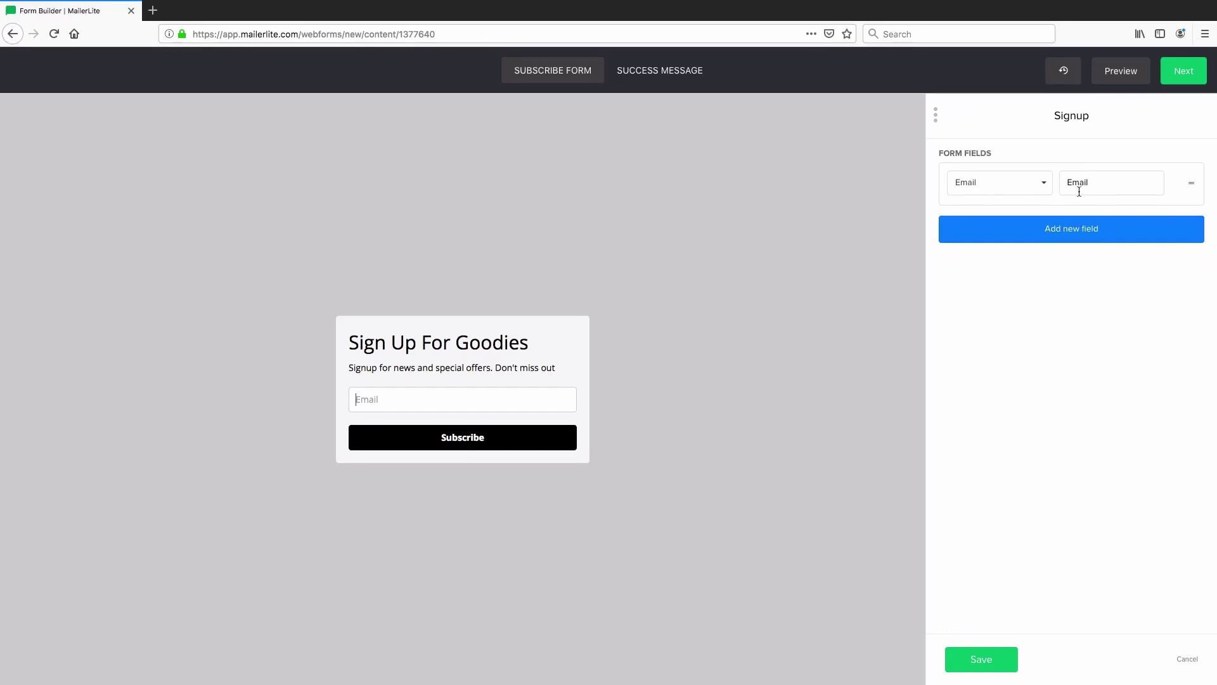
left_click(1059, 236)
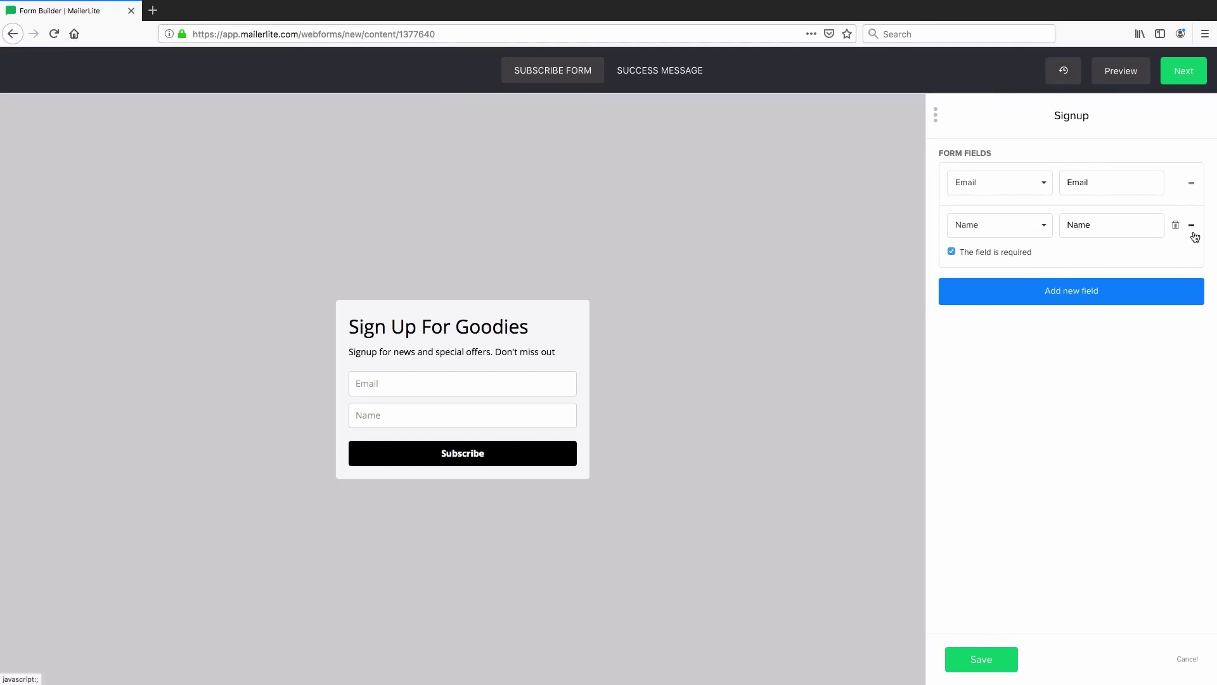
left_click_drag(1189, 222, 1211, 181)
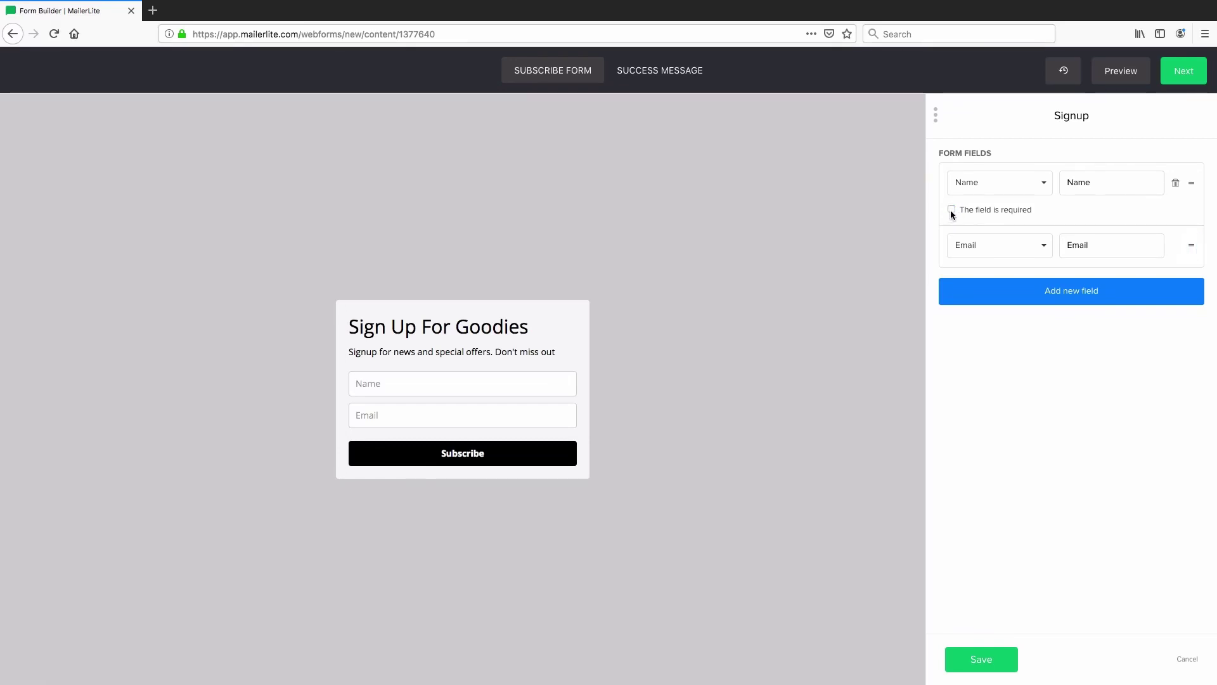
left_click(960, 244)
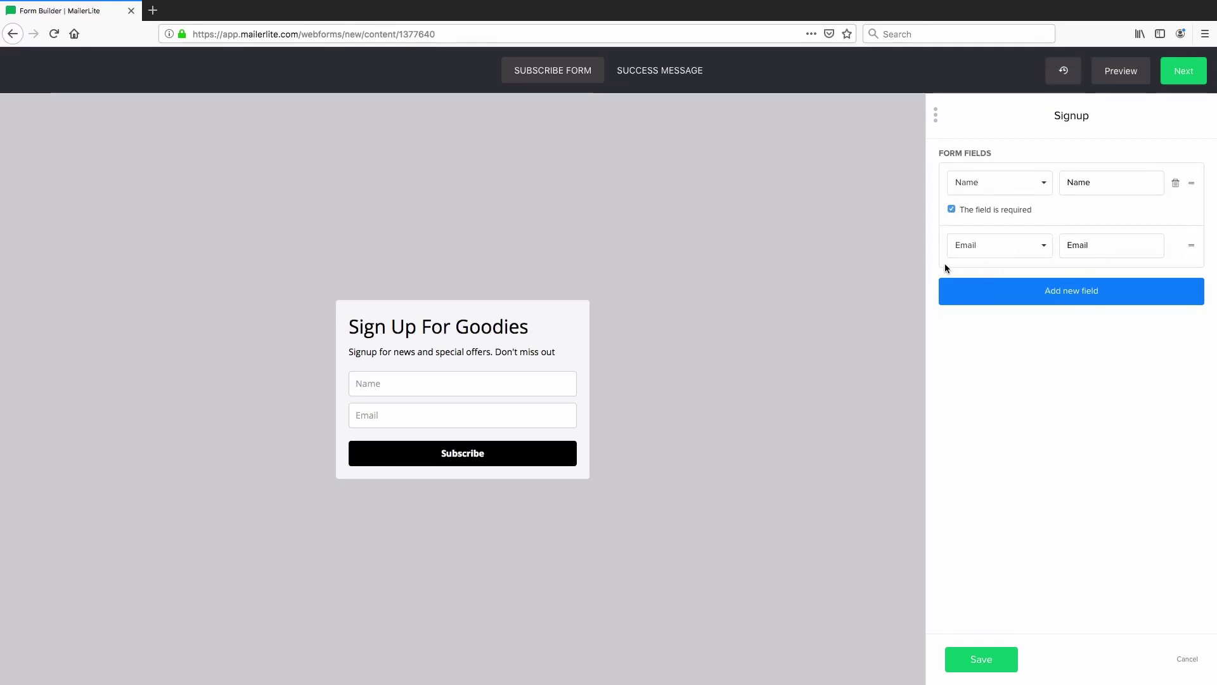
left_click(1017, 296)
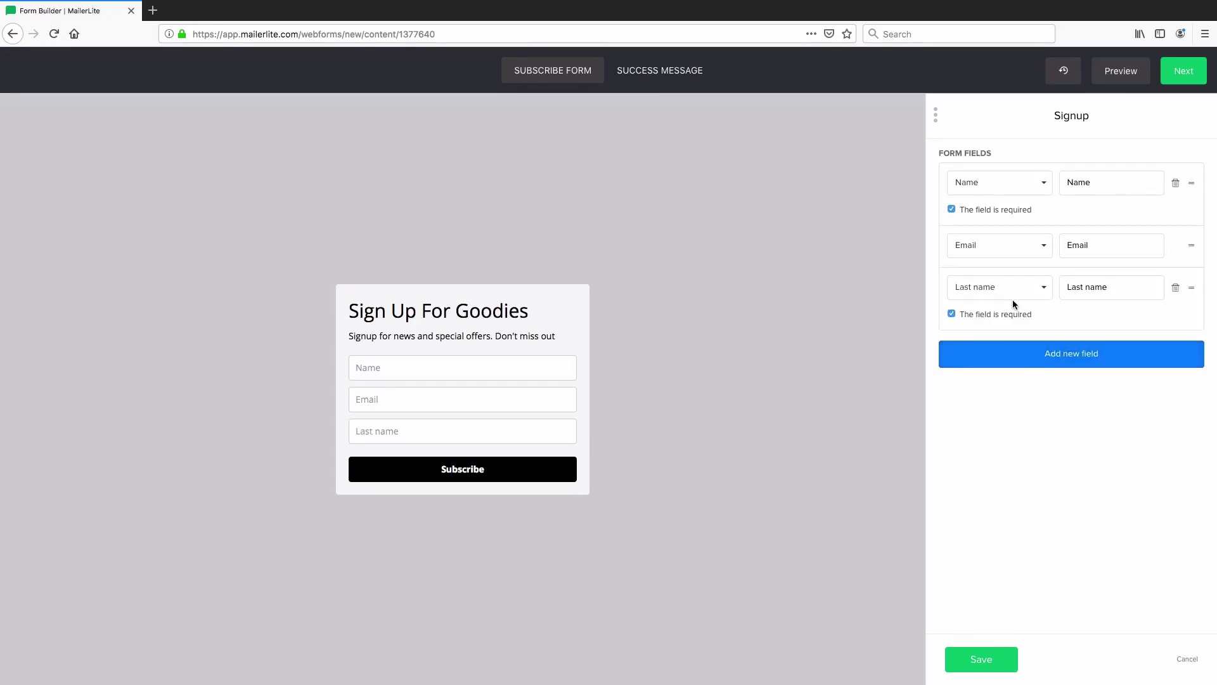
left_click(1043, 289)
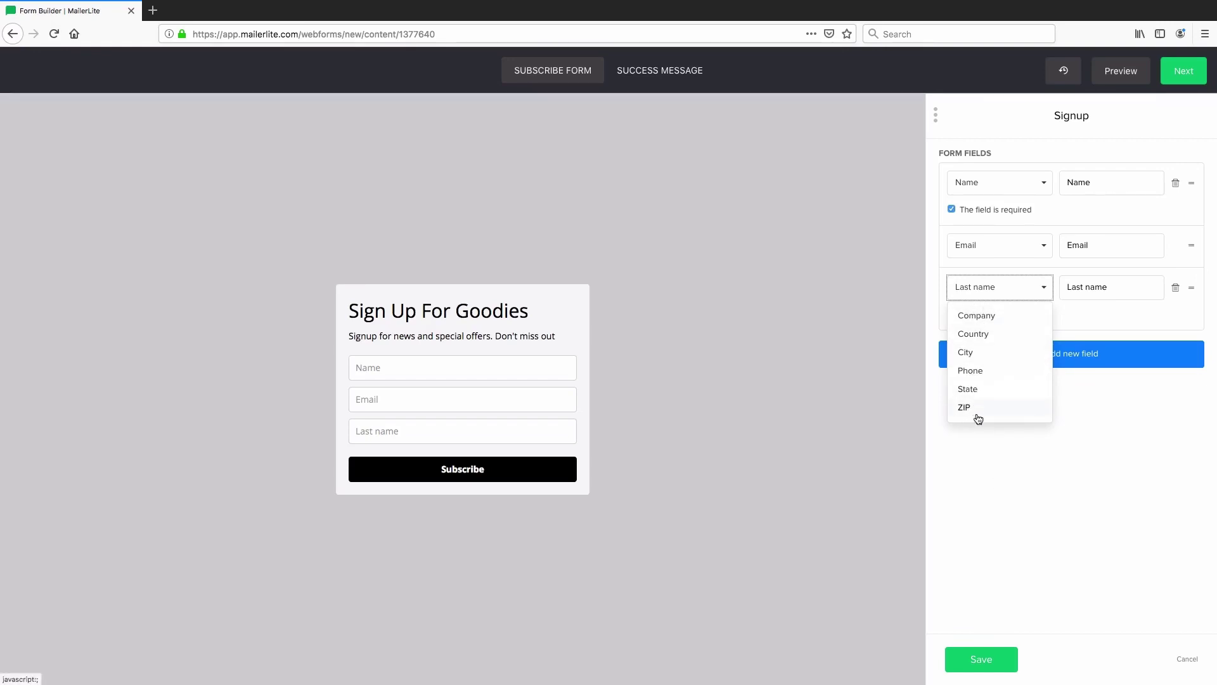
Make the third field a Phone field labelled 'Telephone'.
left_click(977, 374)
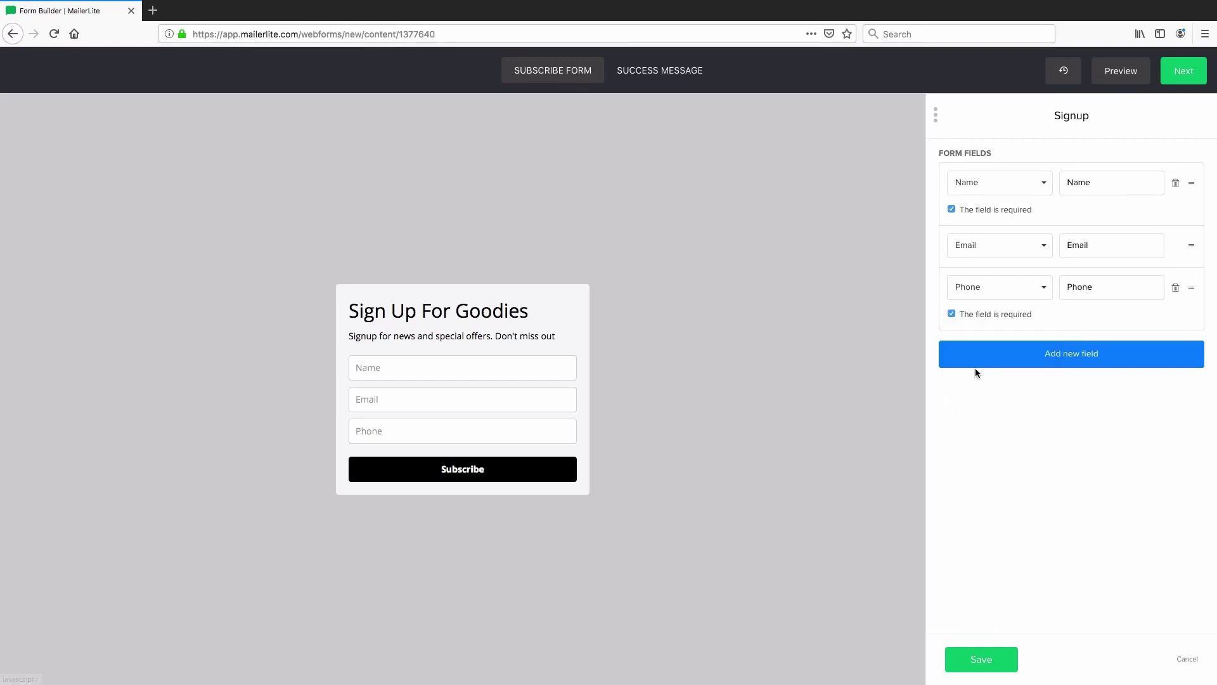
left_click(1103, 288)
double_click(1080, 289)
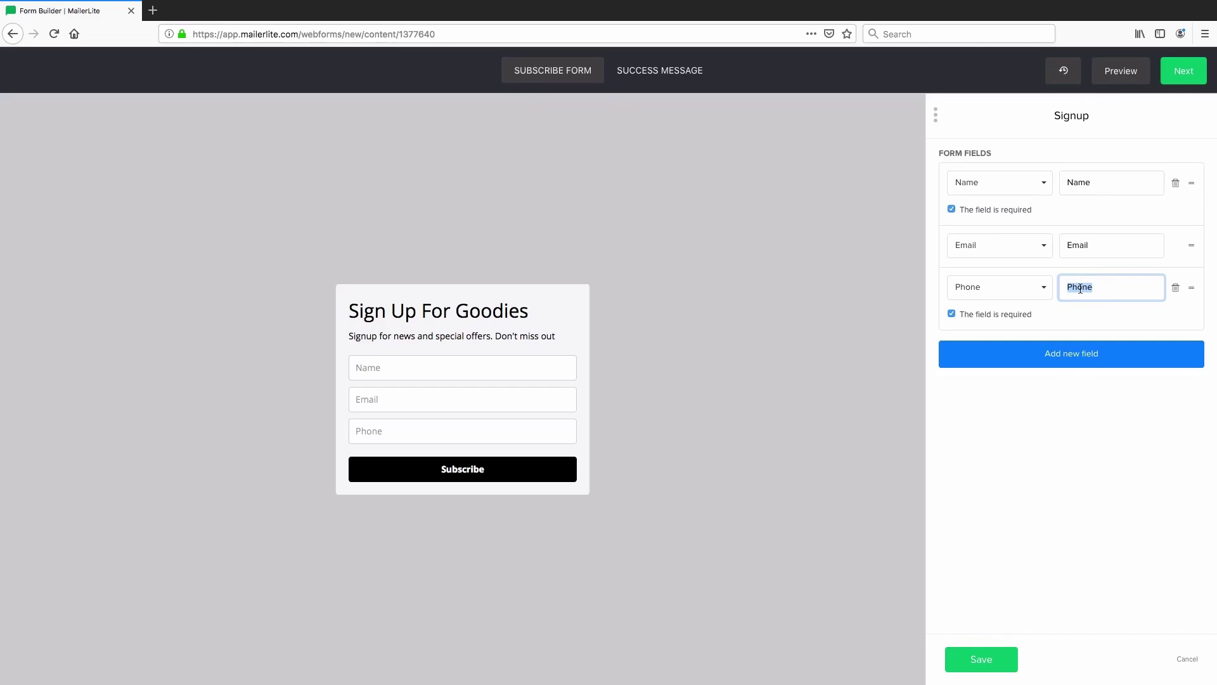
type("Tes")
key("BackSpace")
type("lep")
Test the Telephone field in the preview, then delete it from the form.
left_click(406, 428)
type("ffdfd")
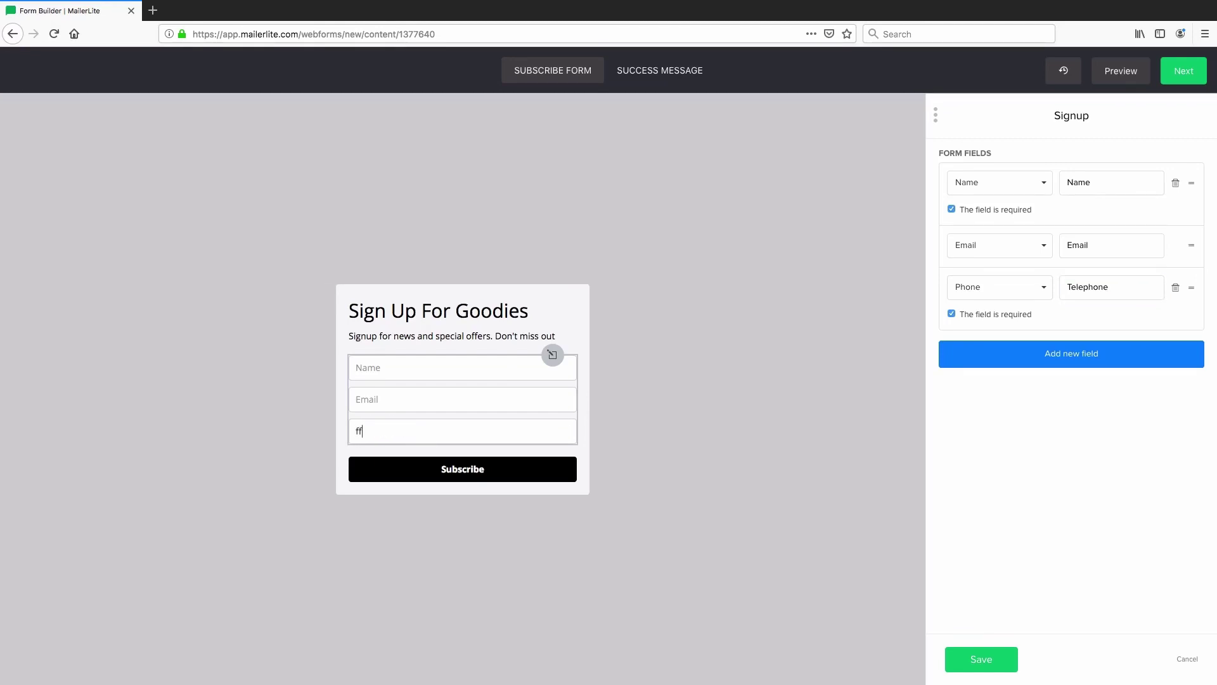
key("BackSpace")
key("BackSpace")
key("BackSpace")
key("BackSpace")
key("BackSpace")
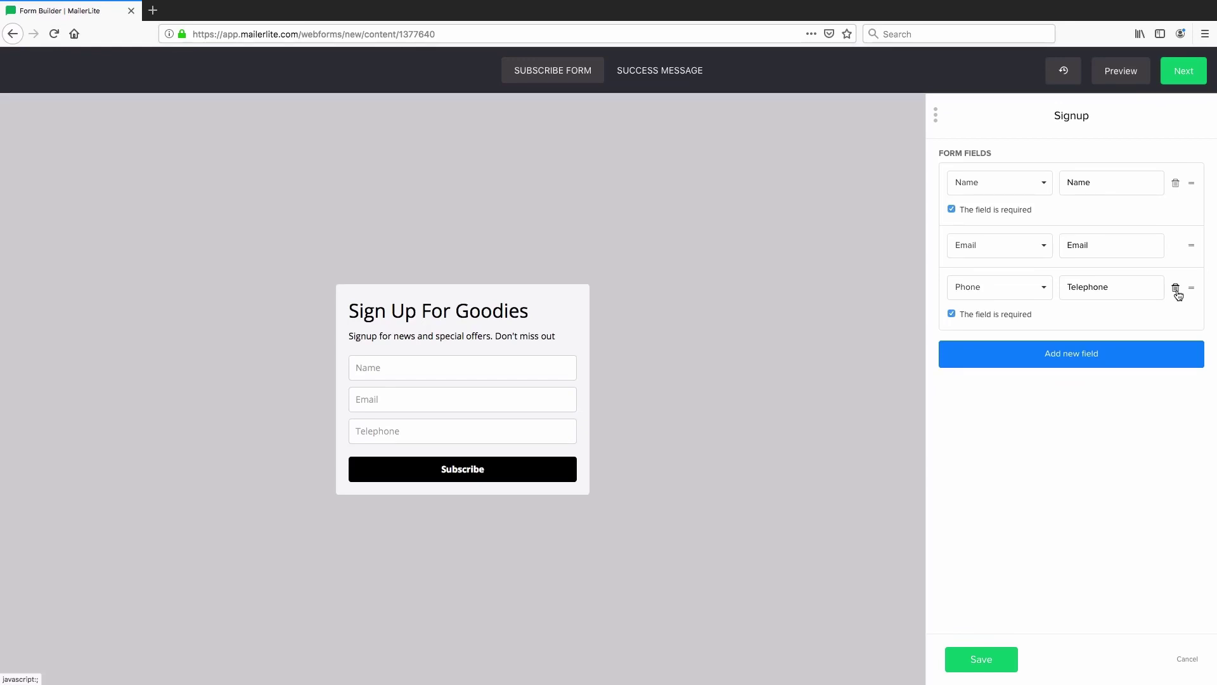
left_click(1176, 289)
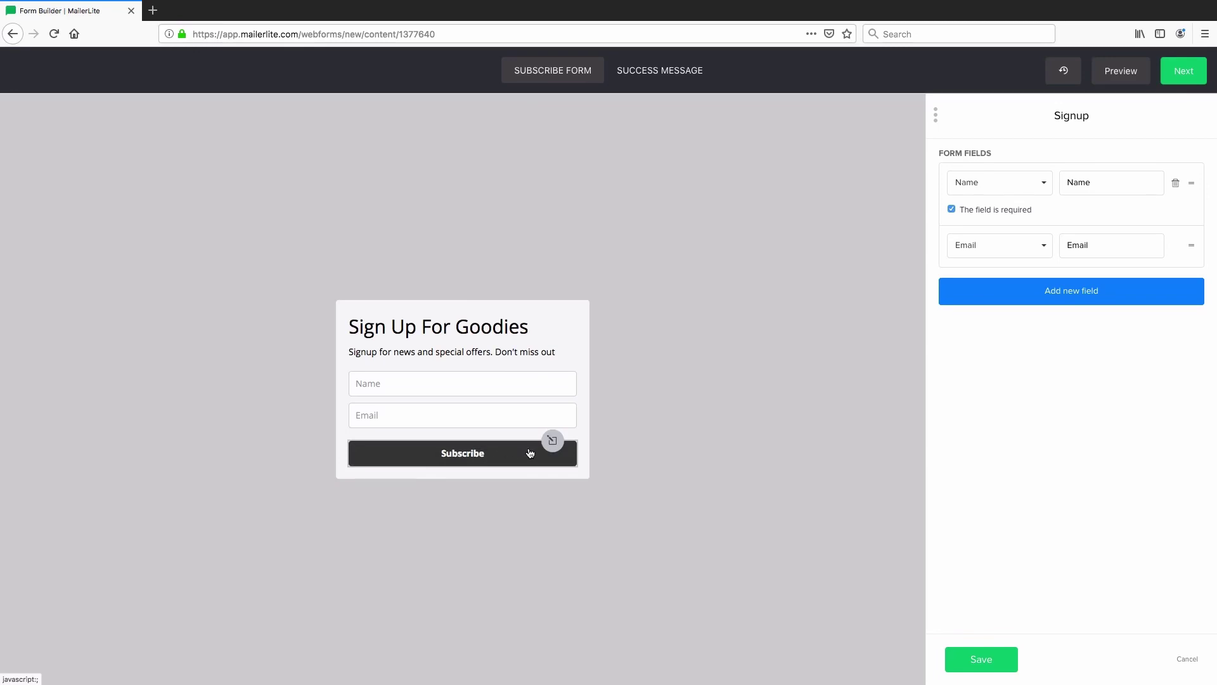
Relabel the form's submit button 'Send' instead of 'Subscribe'.
left_click(552, 441)
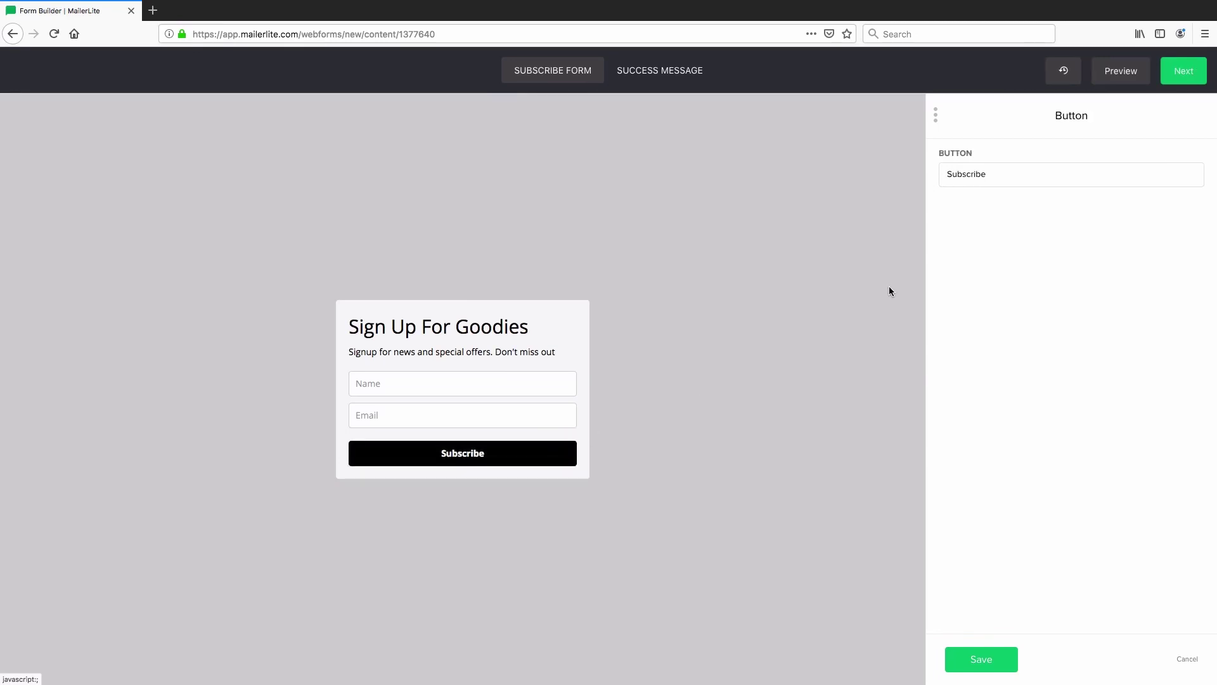
double_click(996, 175)
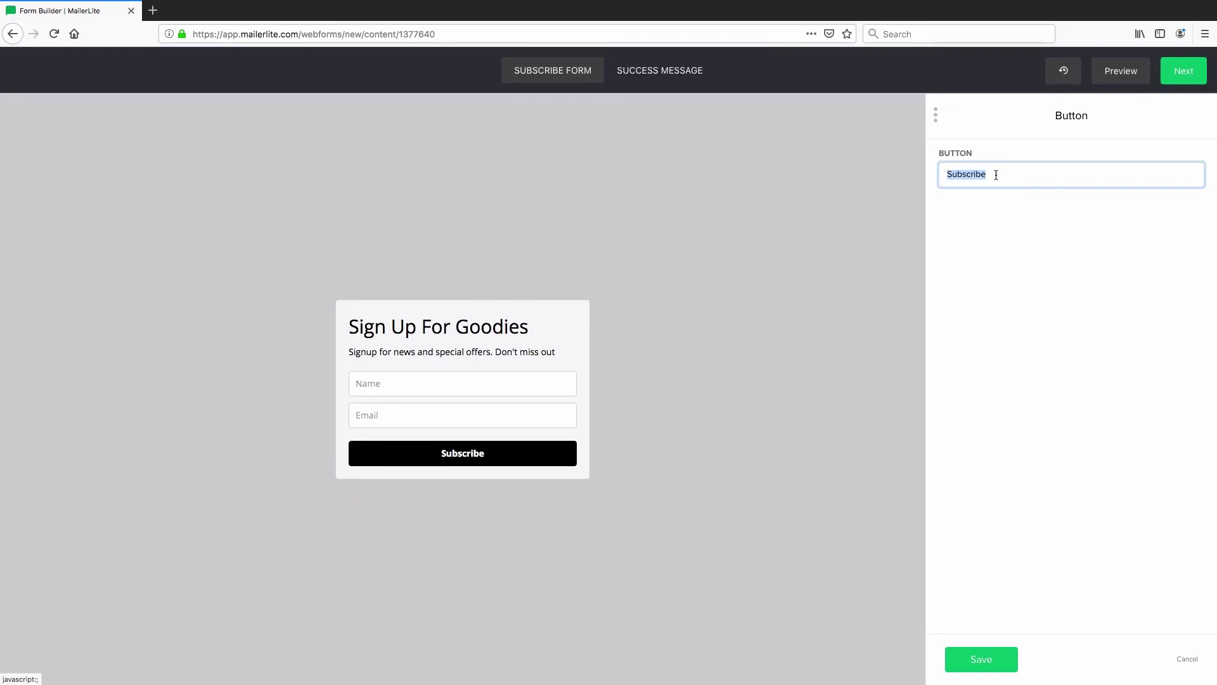
type("Send")
Go to the Success Message page and edit its 'Thank you!' block.
left_click(643, 74)
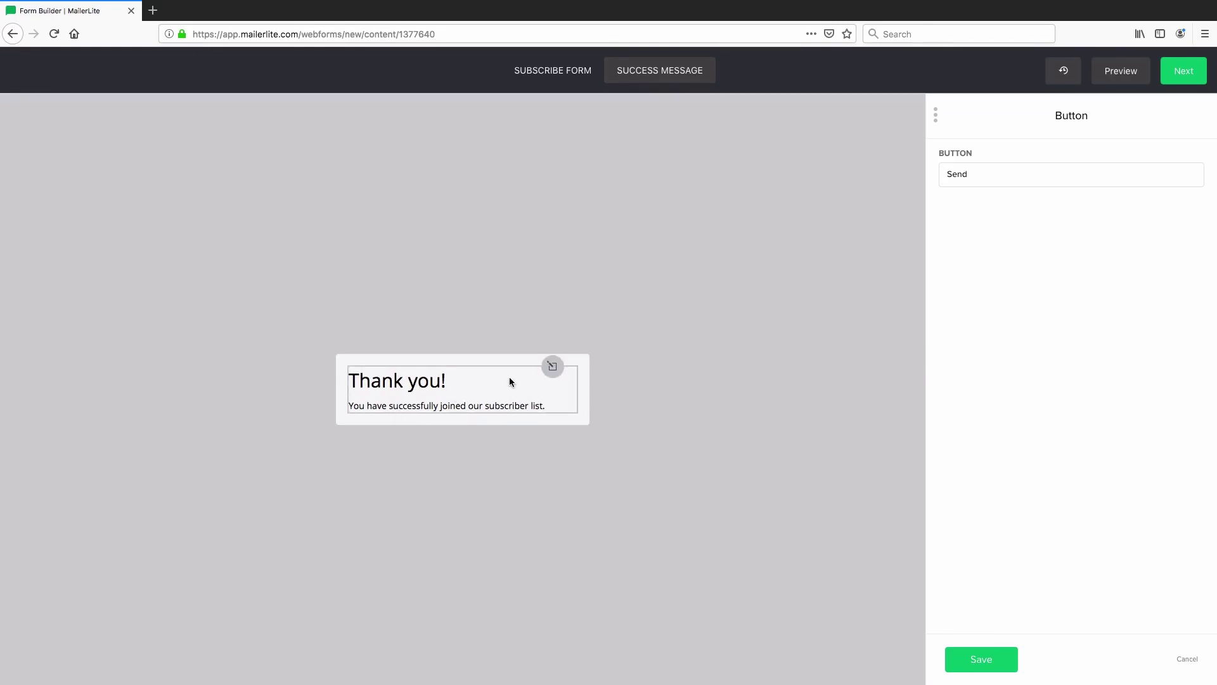
left_click(553, 369)
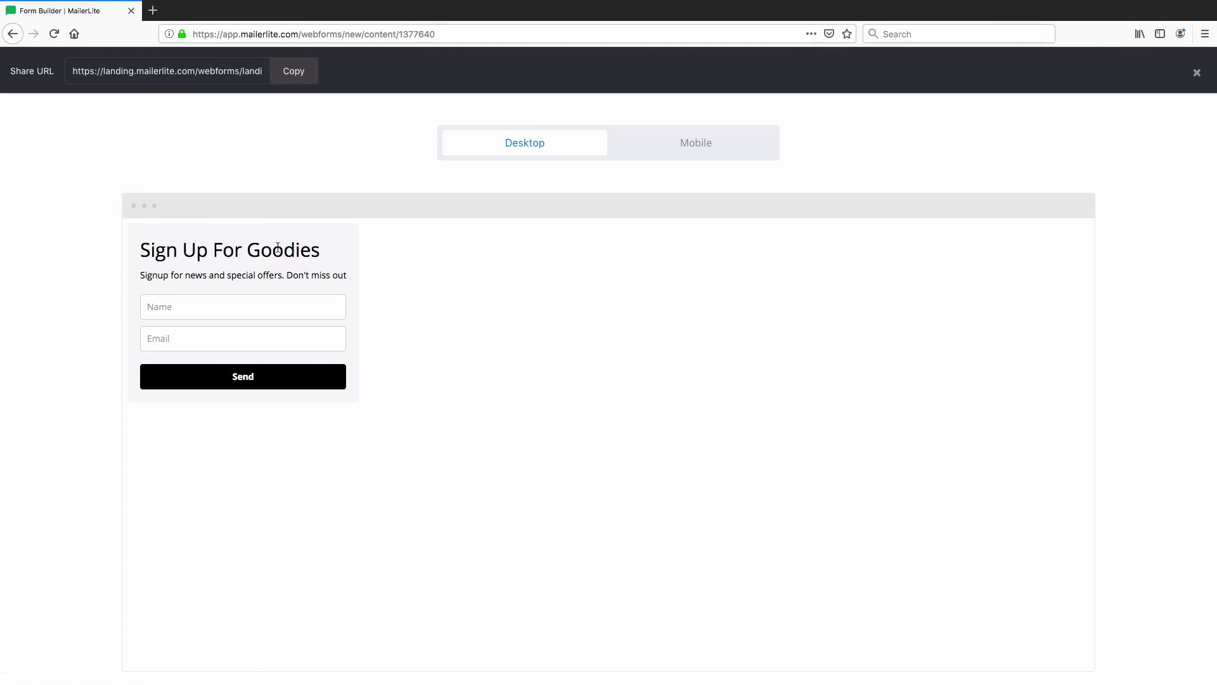
Preview the form in Mobile view and select the entire share URL.
left_click(689, 142)
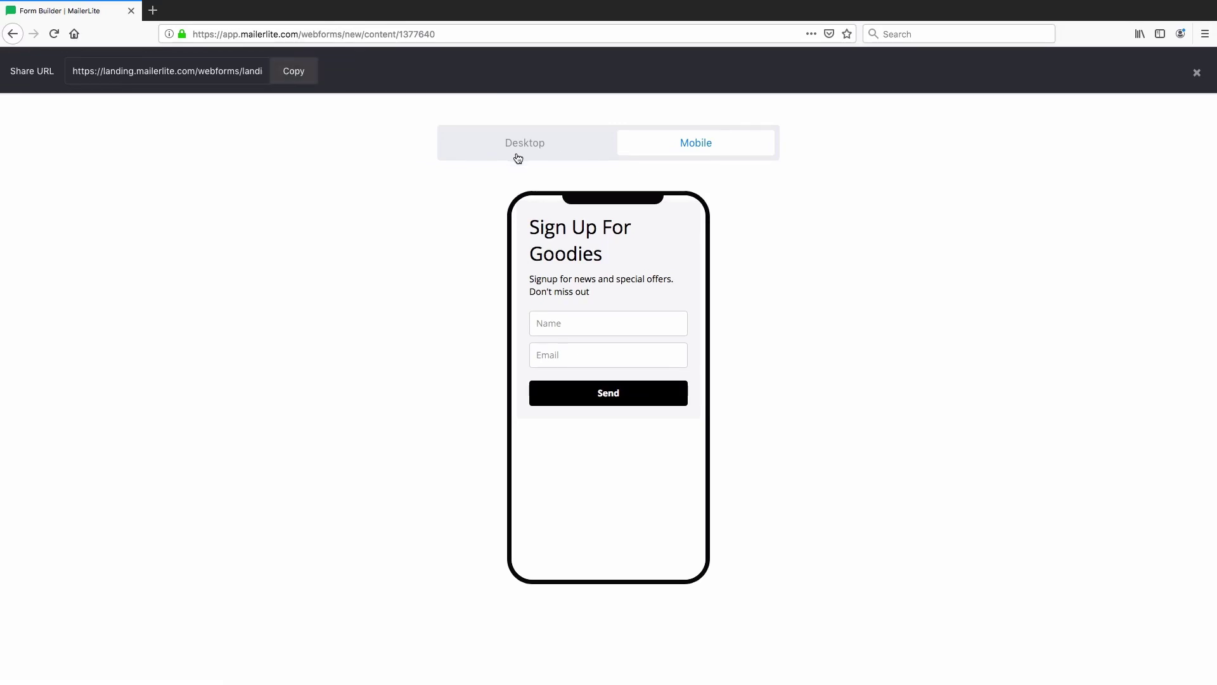
double_click(119, 71)
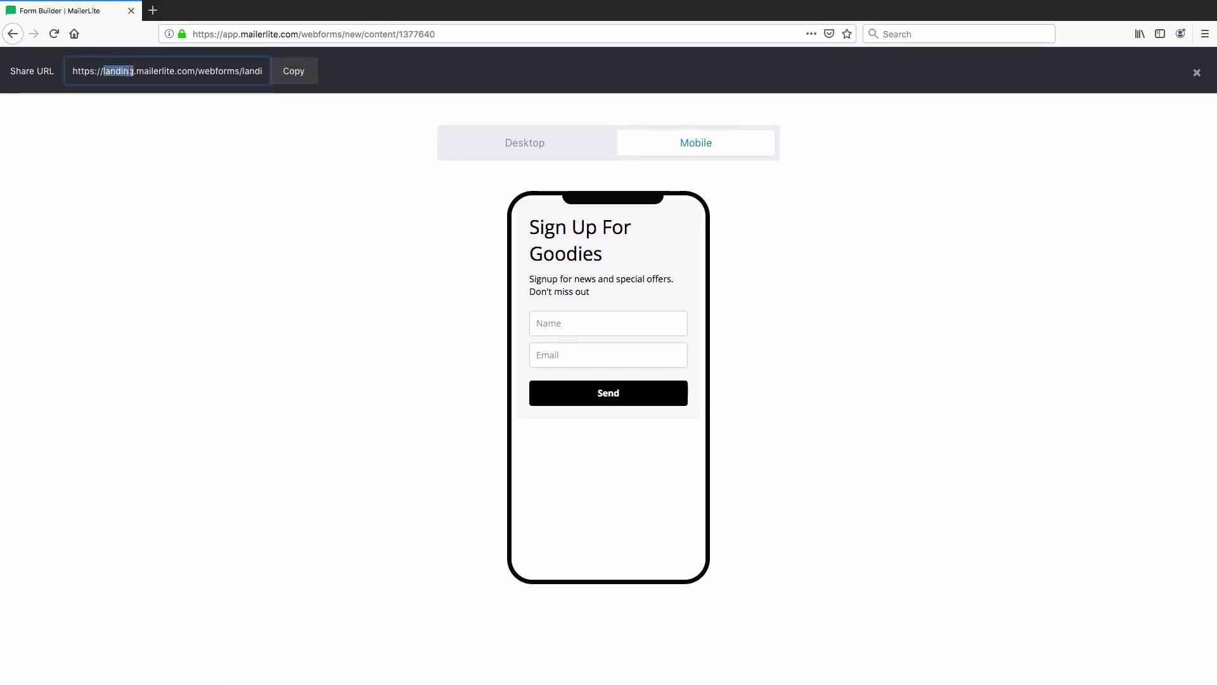
triple_click(242, 71)
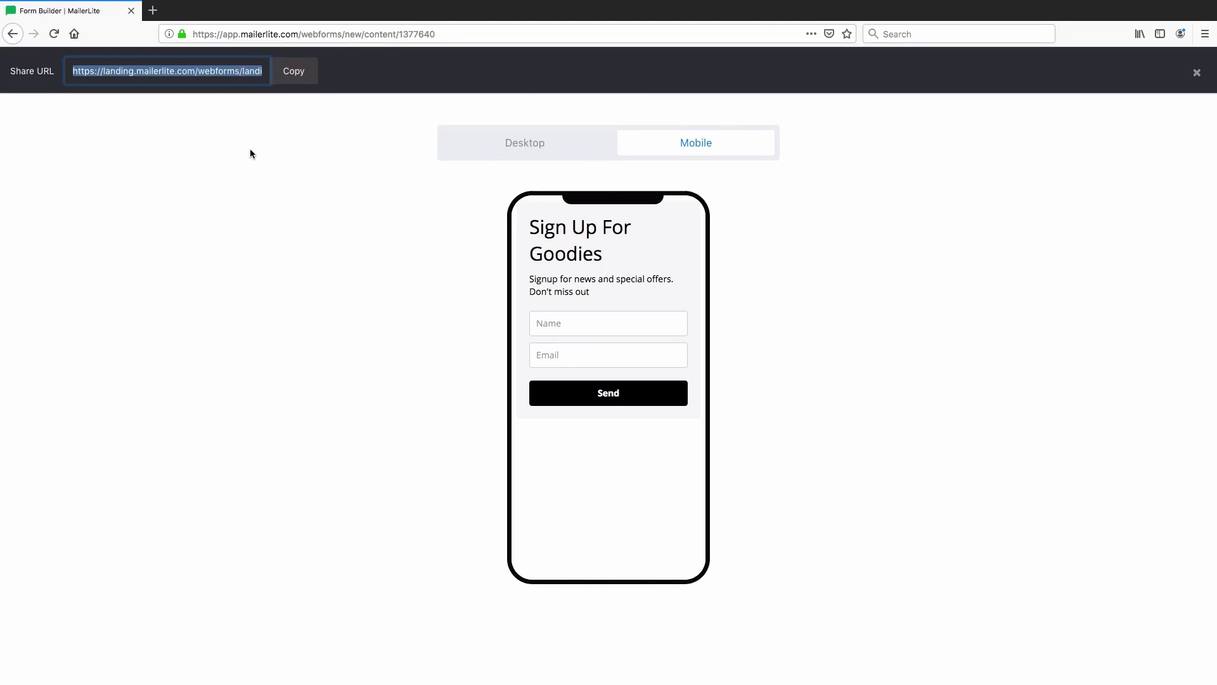
left_click(166, 7)
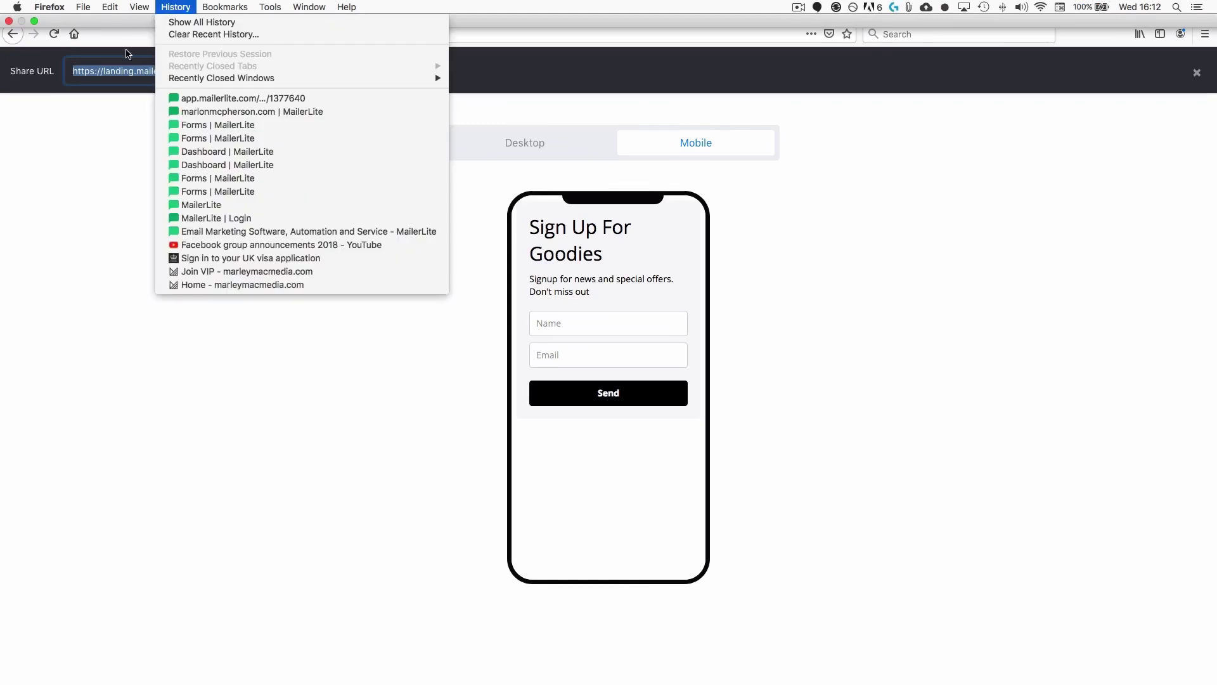
left_click(166, 7)
left_click(152, 11)
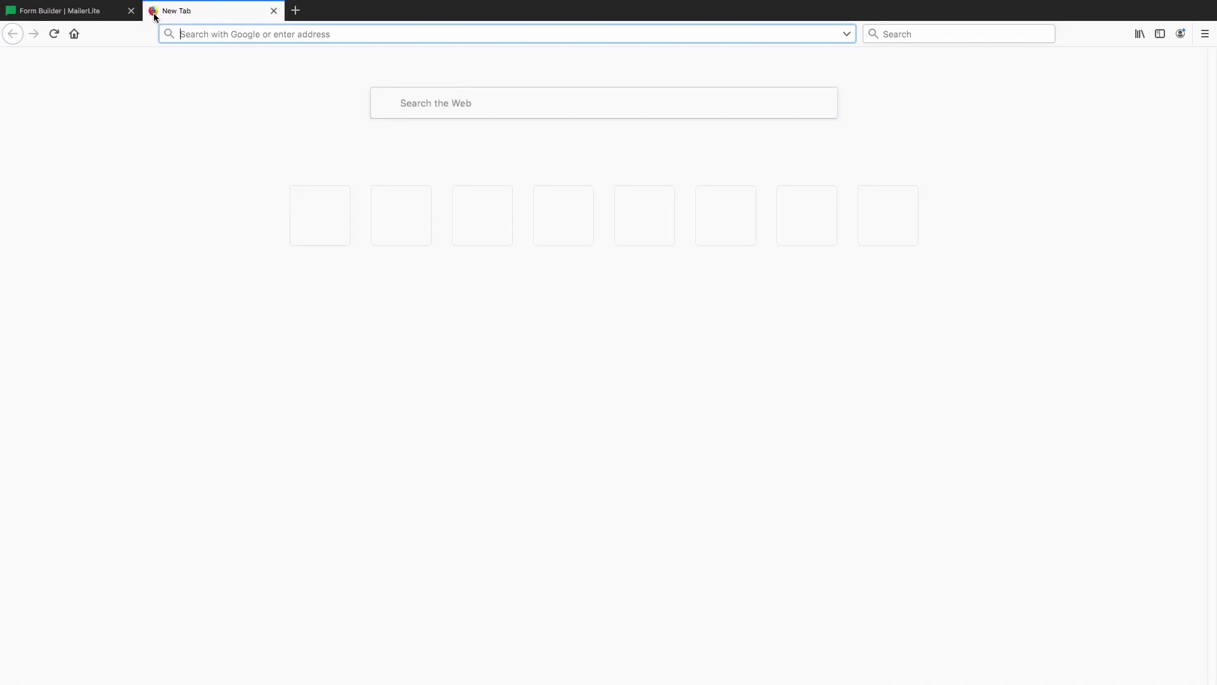
type("https://landing.mailerlite.com/webforms/landing/h7z8j4")
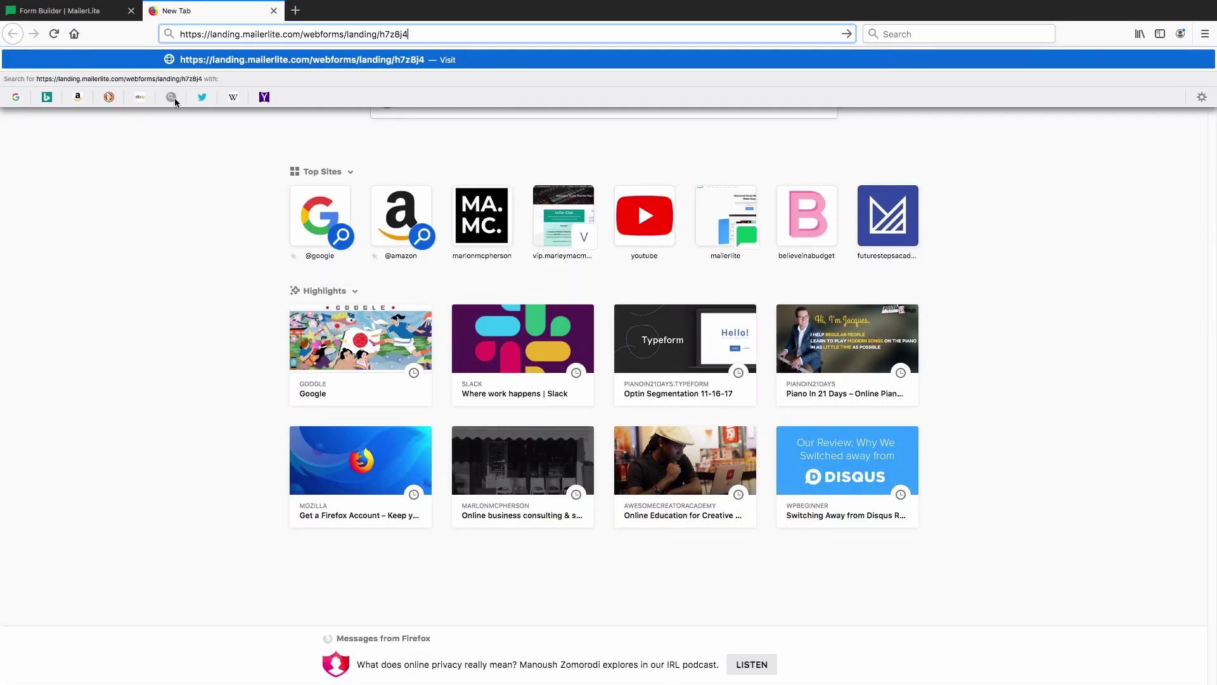
key("Return")
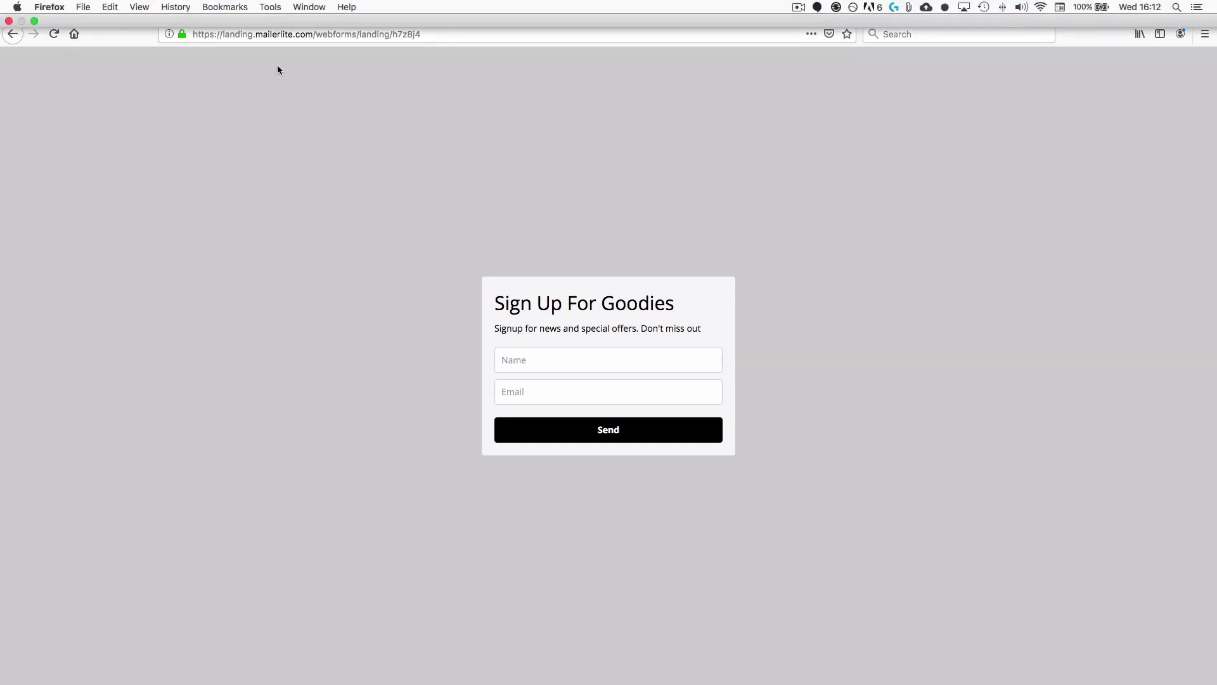
left_click(273, 11)
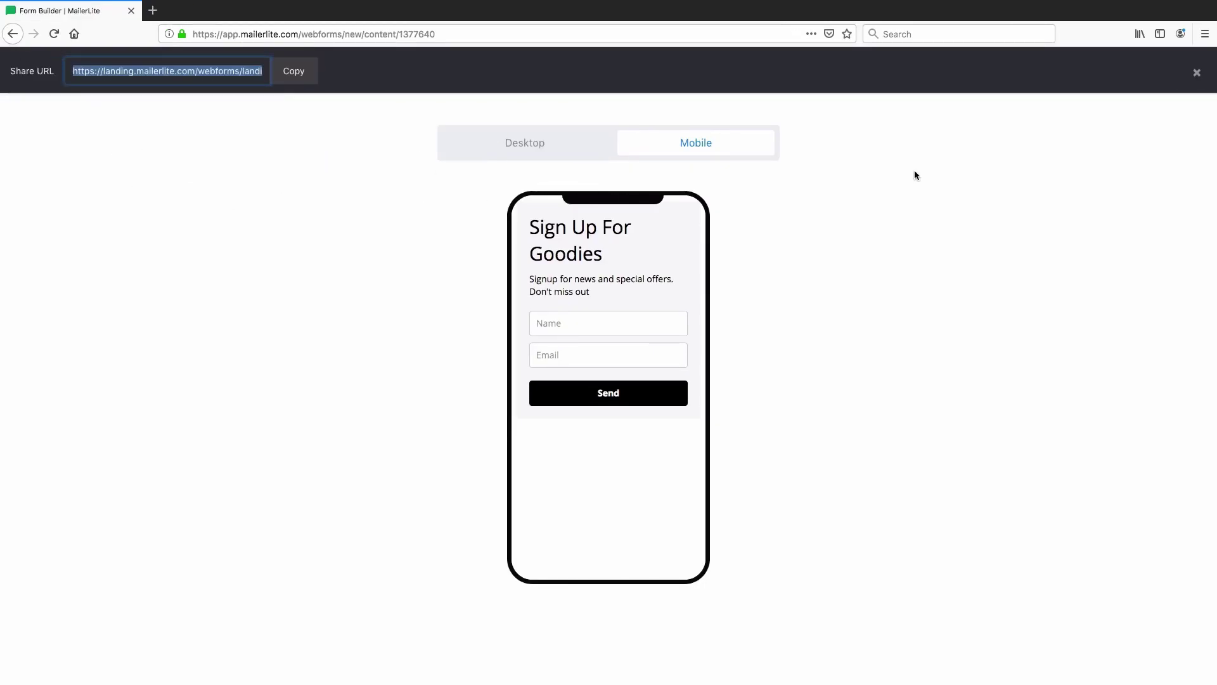
Back in the builder, change the form layout to Card with a 900 x 300 image header.
key("Escape")
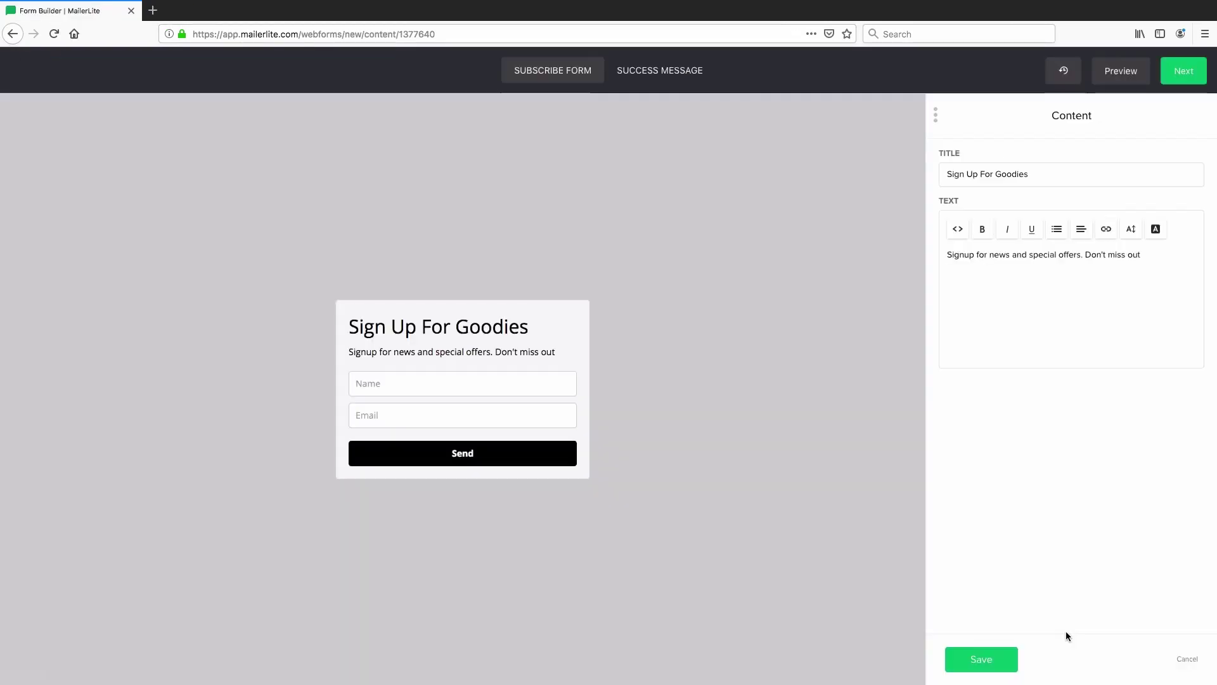
left_click(1185, 657)
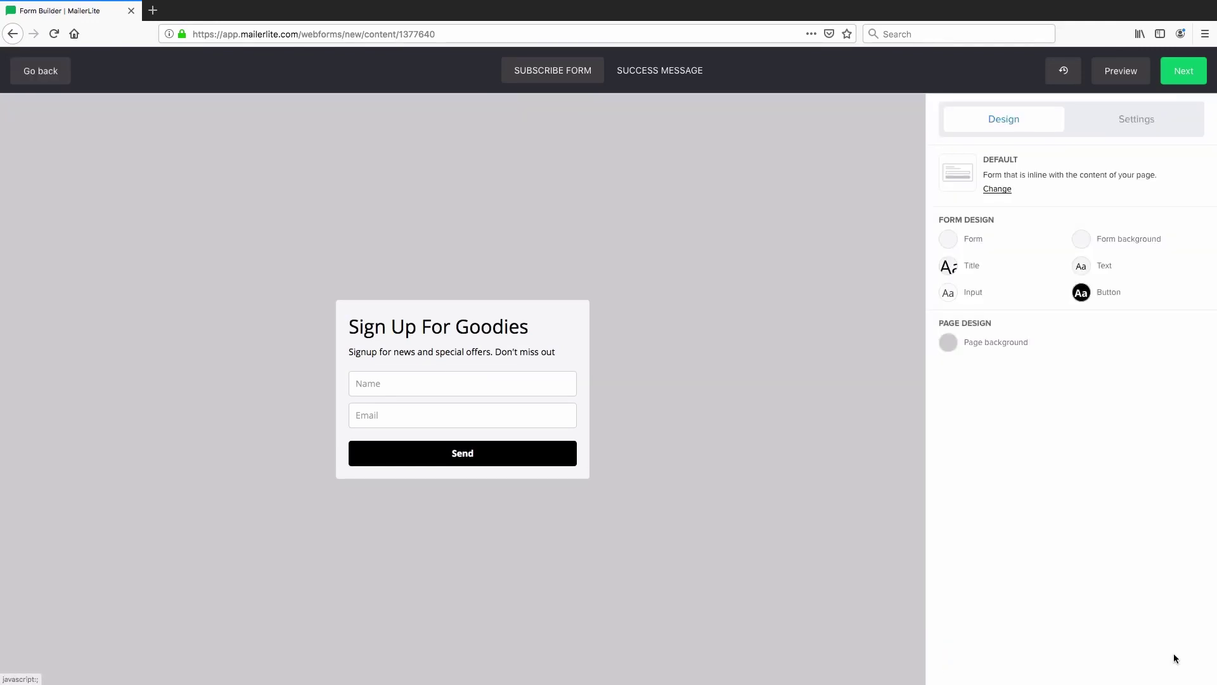
left_click(998, 190)
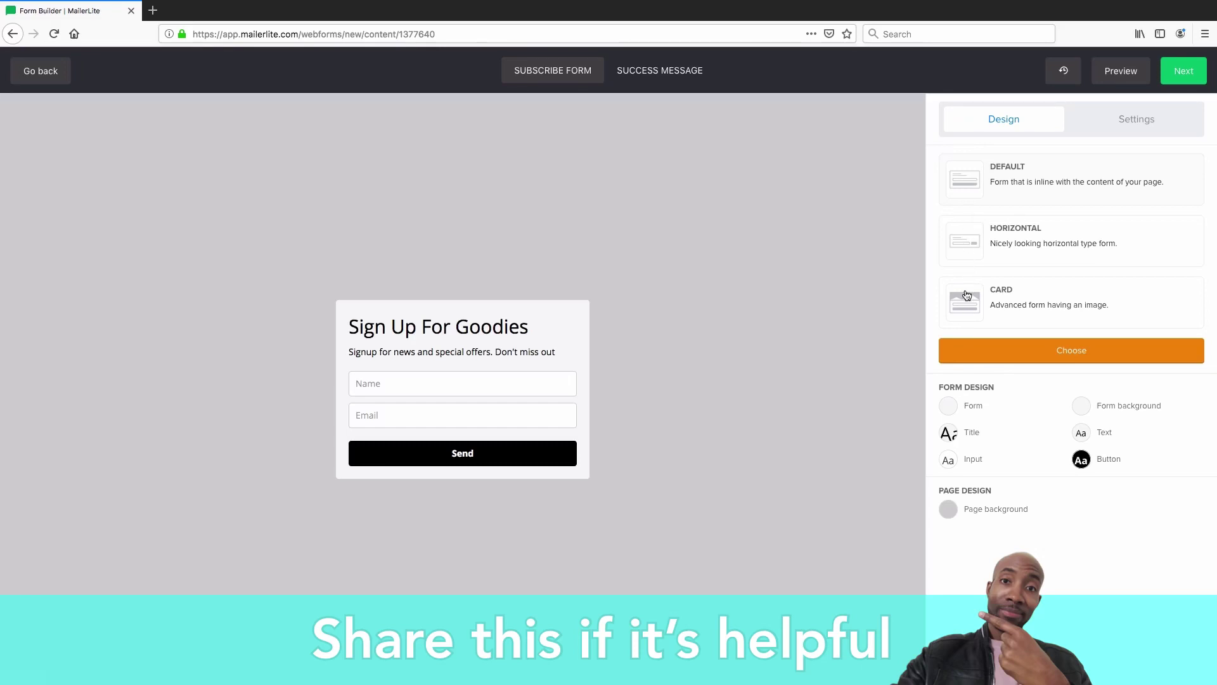
left_click(958, 248)
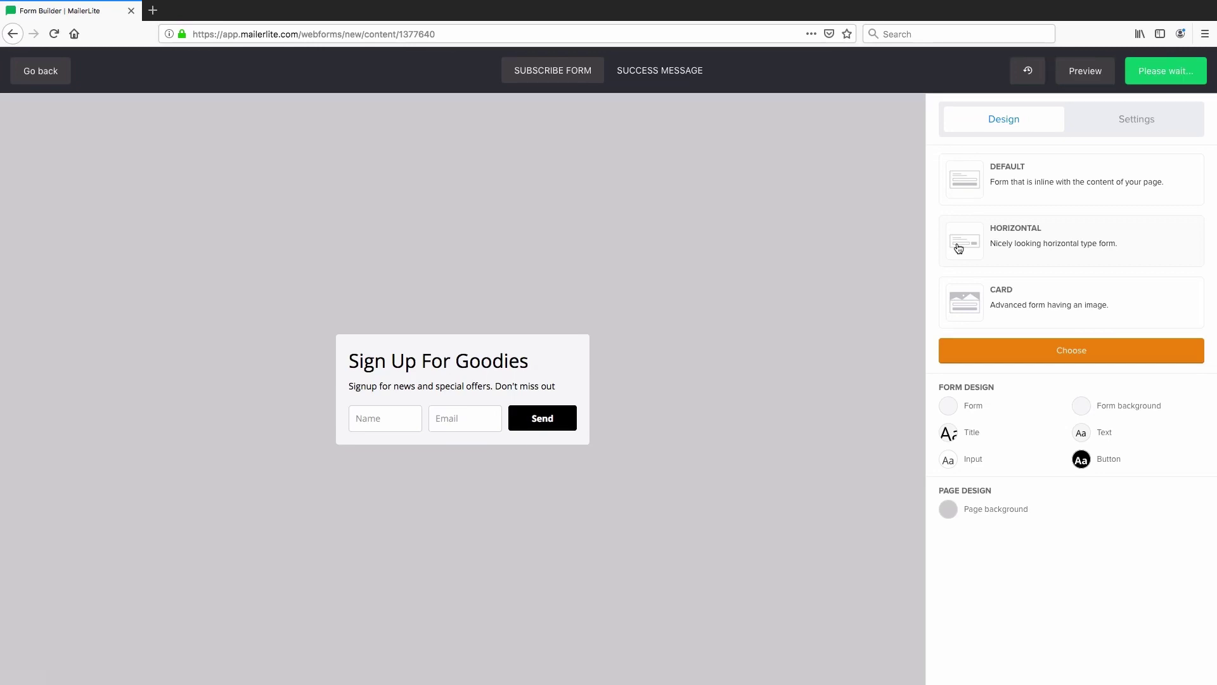
left_click(967, 315)
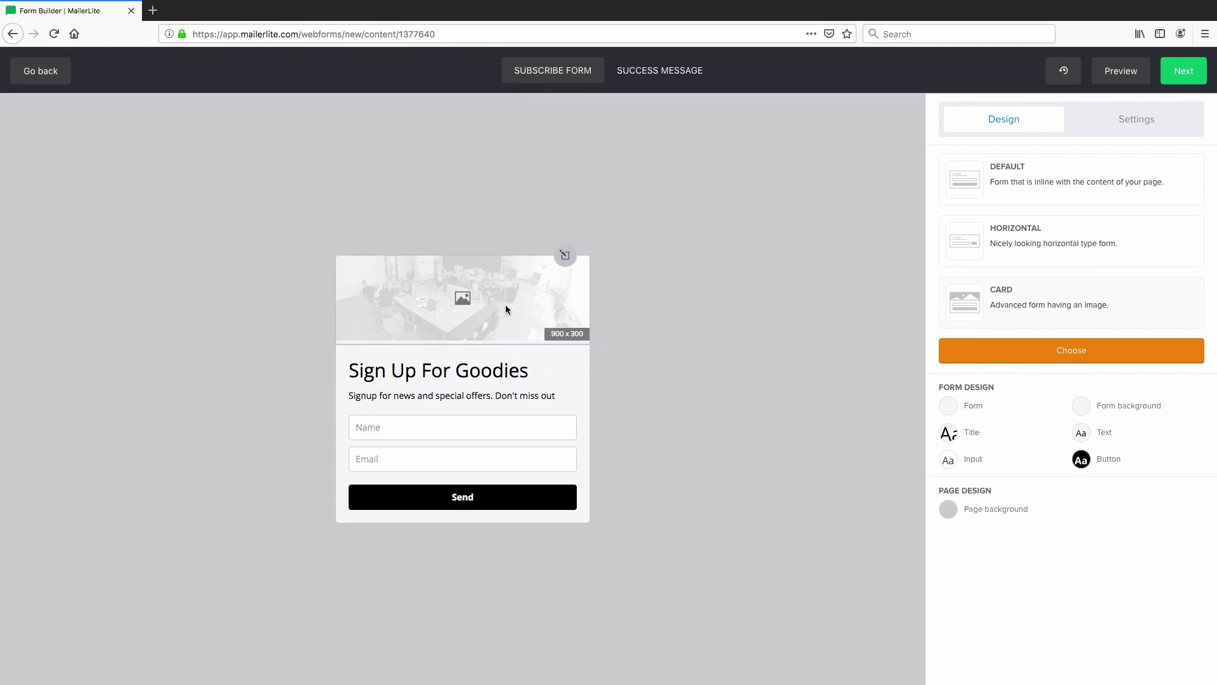
left_click(565, 258)
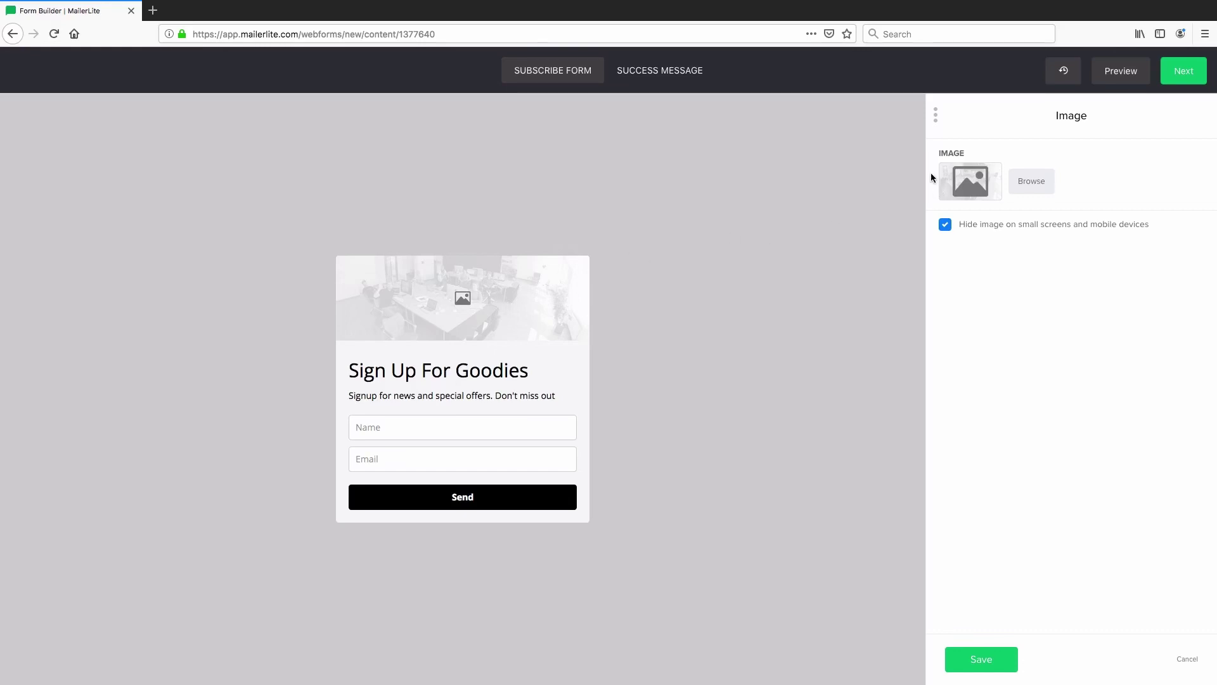
left_click(972, 185)
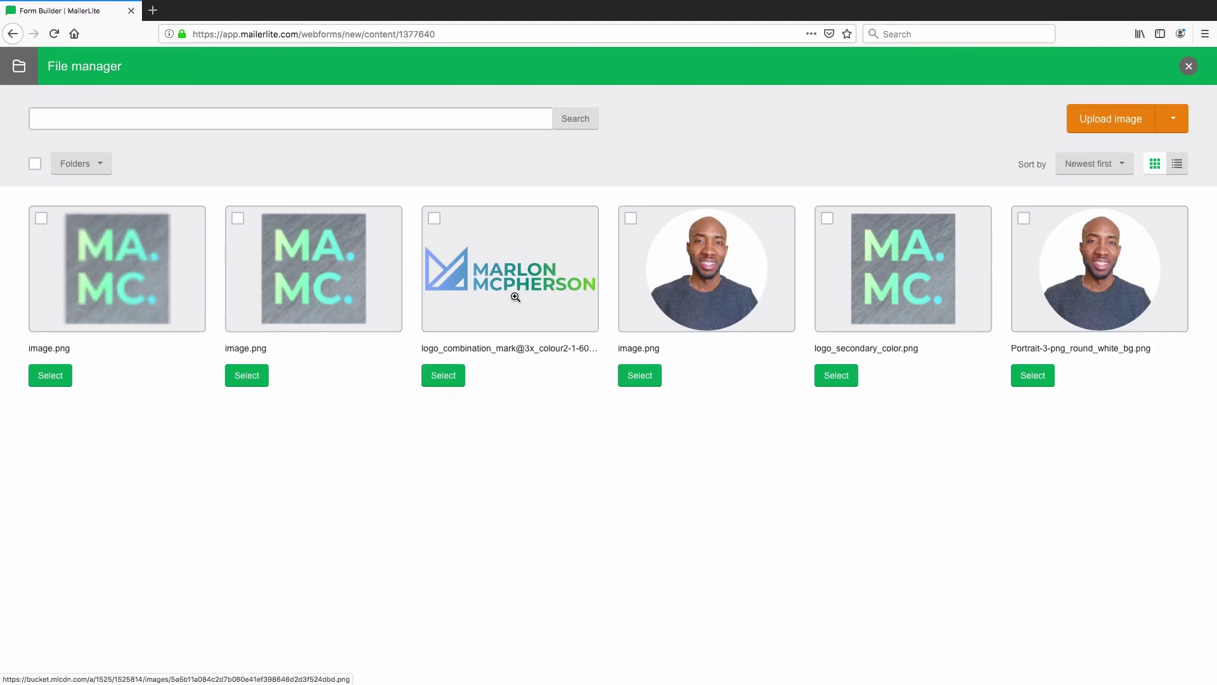
left_click(434, 219)
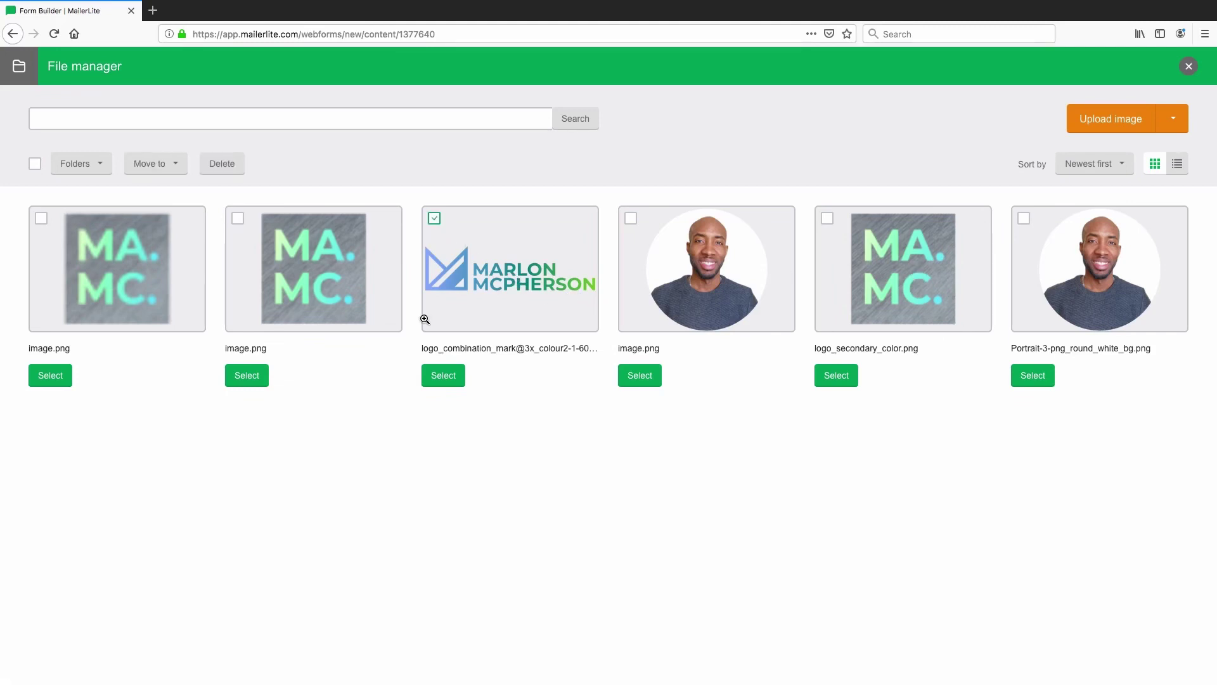
left_click(437, 376)
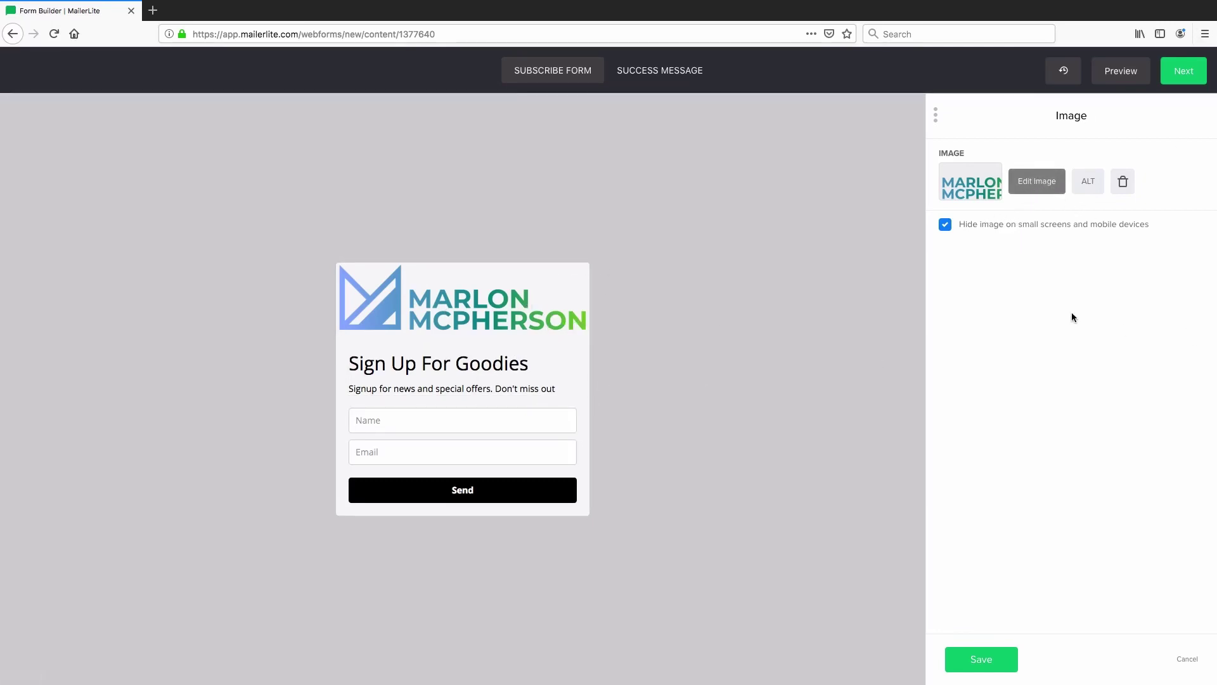
left_click(1187, 660)
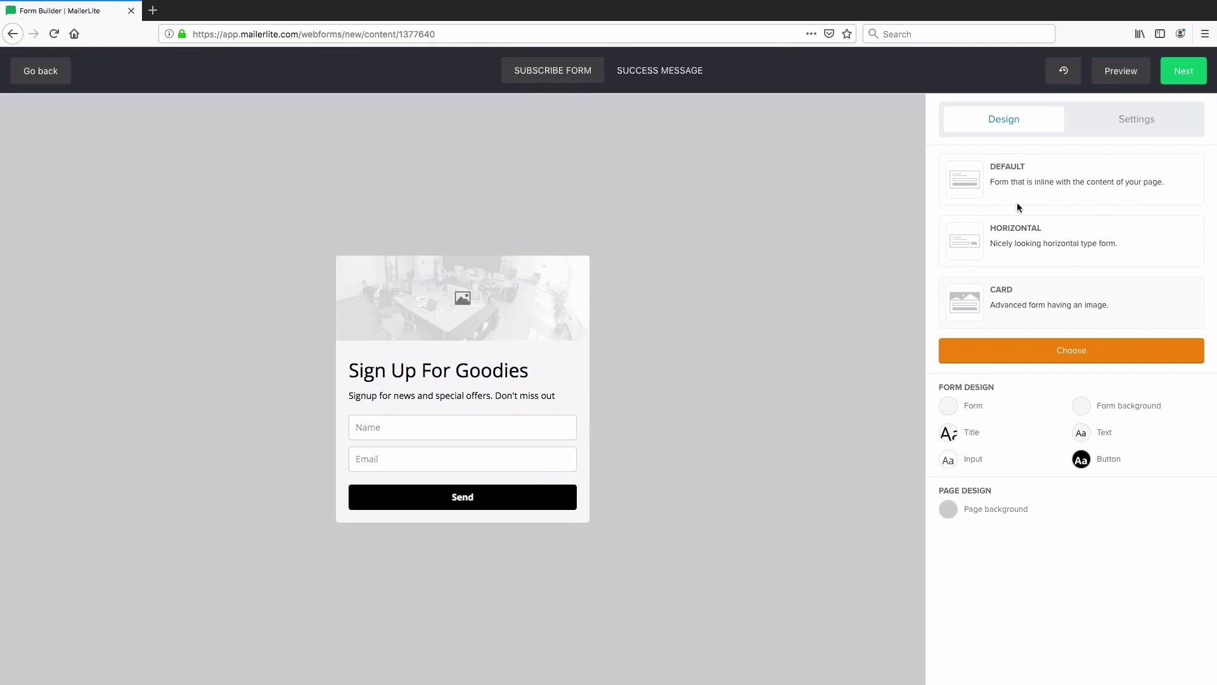
Switch the form to the Default layout and save a lavender #9495c5 page background.
left_click(975, 182)
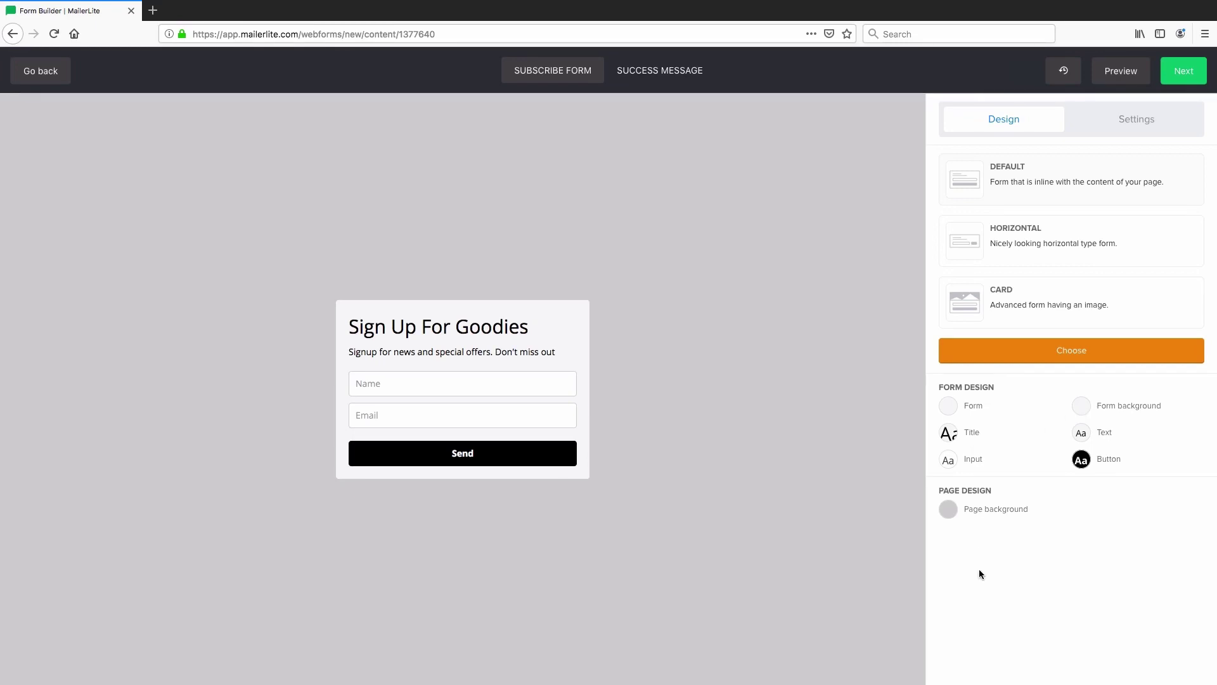
left_click(949, 510)
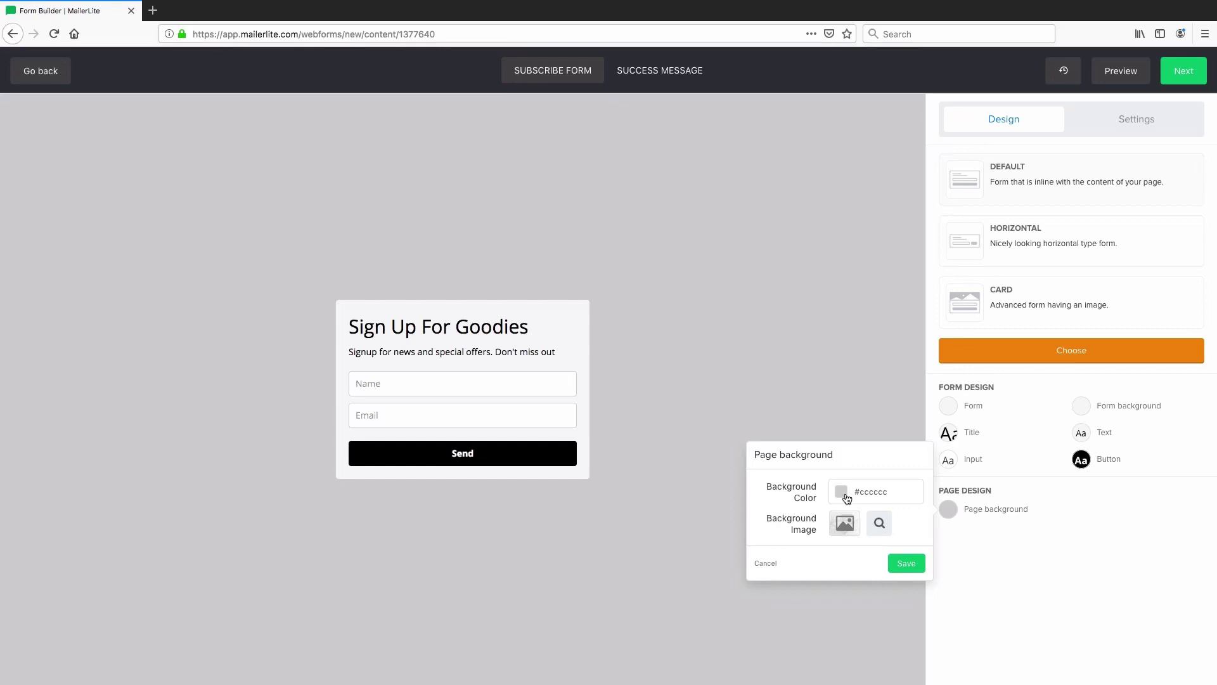
left_click(843, 493)
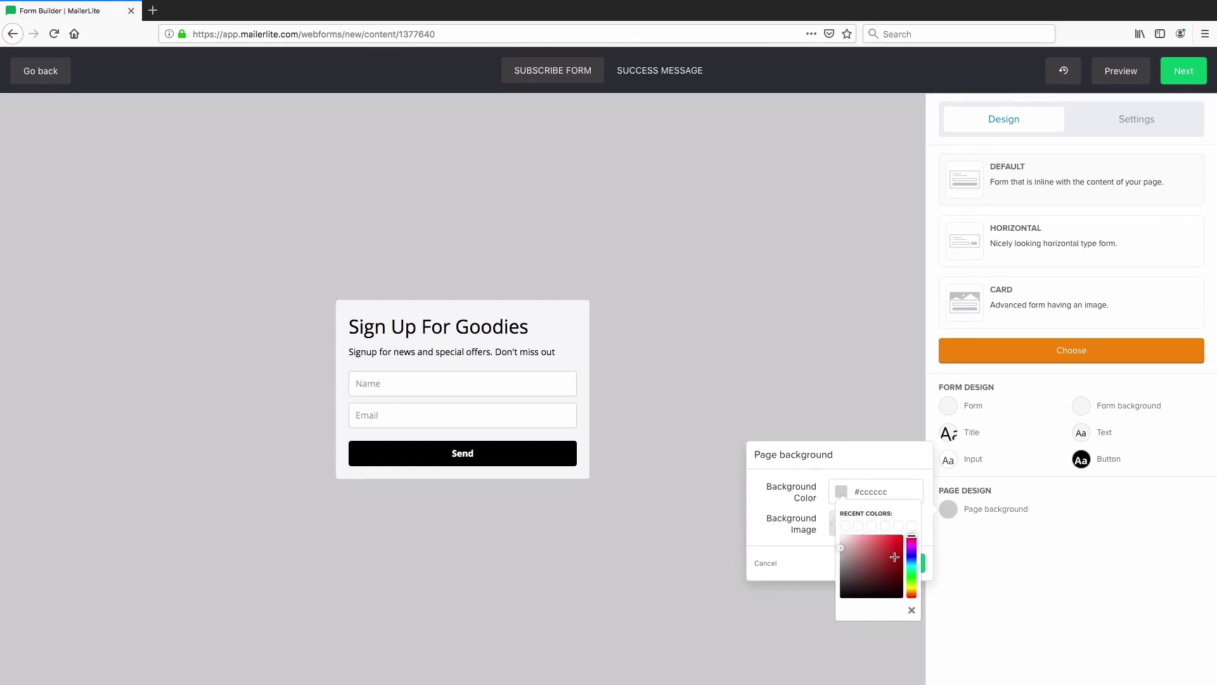
mouse_move(910, 556)
left_mouse_down()
mouse_move(911, 570)
mouse_move(873, 577)
mouse_move(857, 549)
left_mouse_up()
left_click(874, 558)
left_click(909, 552)
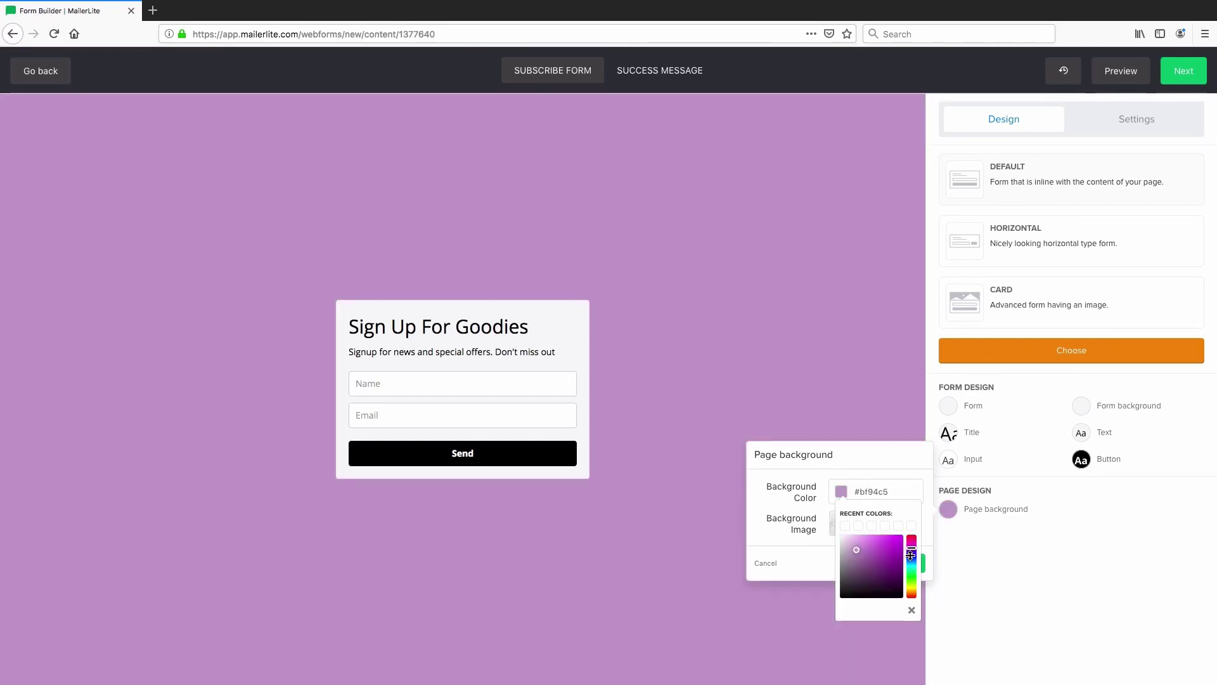
left_click(911, 557)
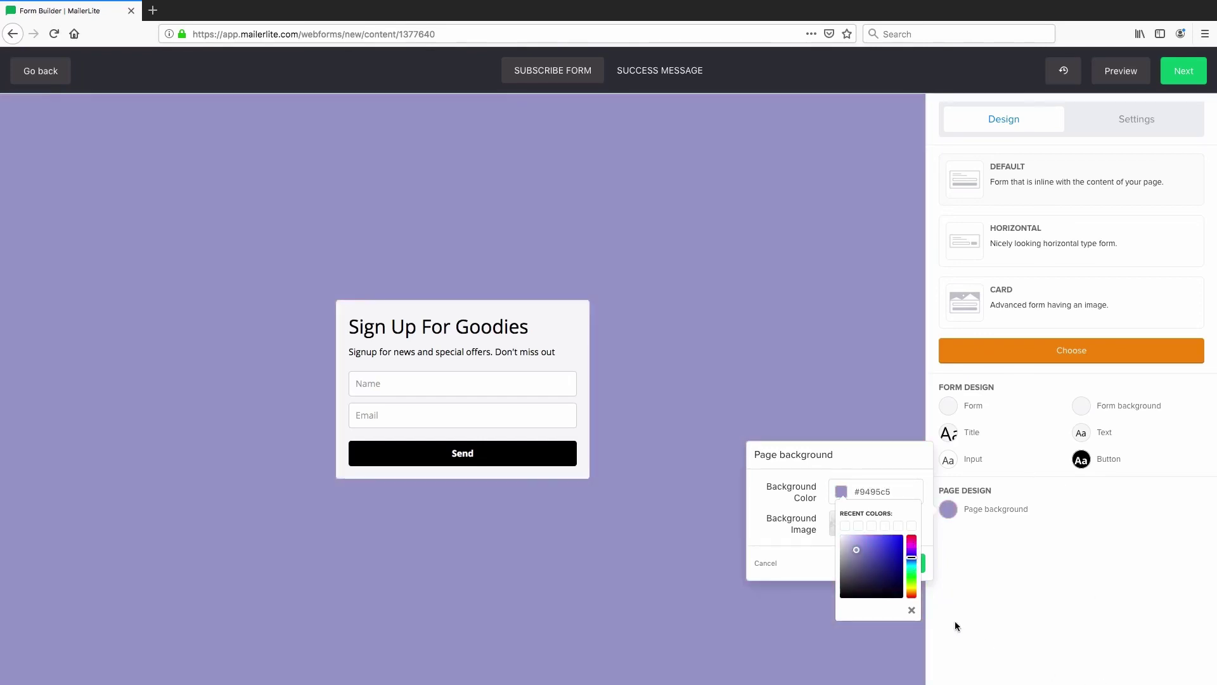
left_click(911, 610)
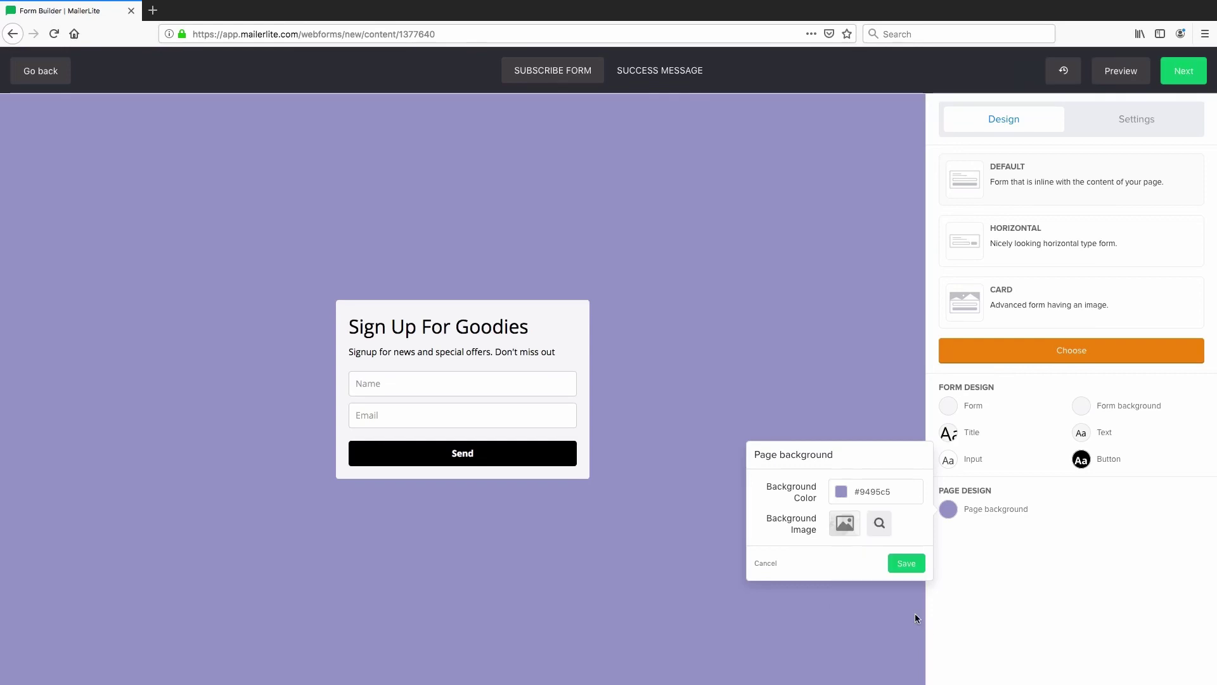
left_click(903, 563)
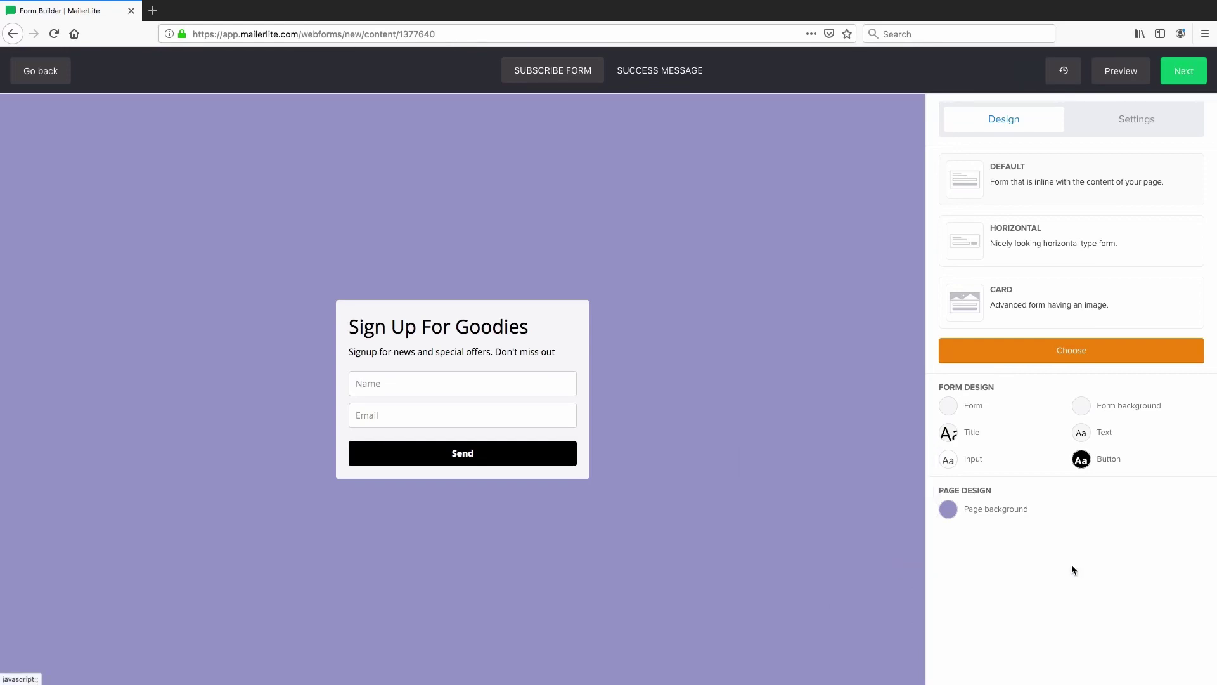
Set the Send button background colour to red #f83232.
left_click(1080, 461)
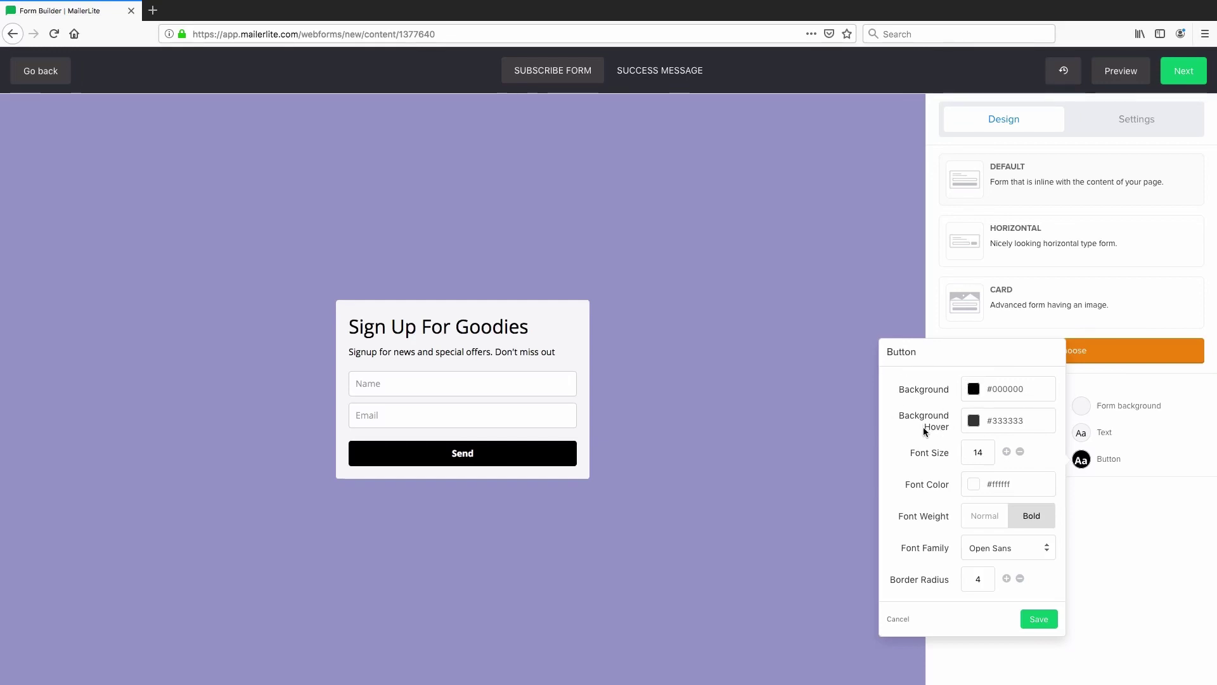
left_click(974, 389)
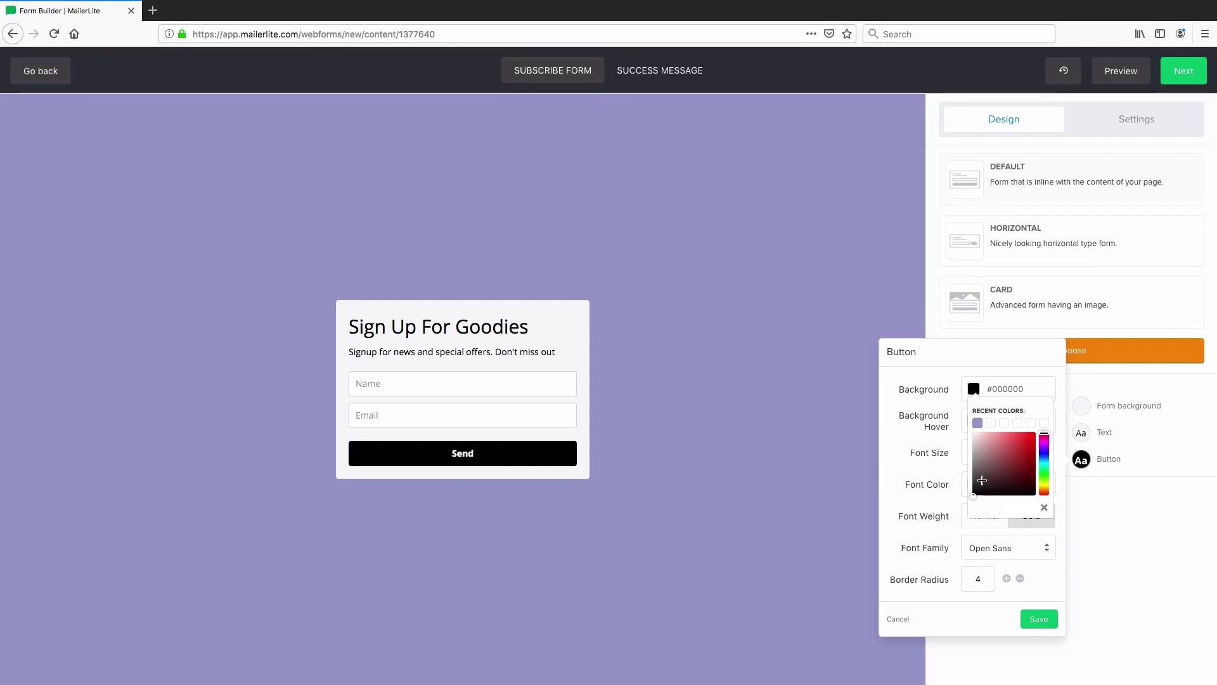
left_click_drag(981, 480, 1023, 434)
left_click(1044, 508)
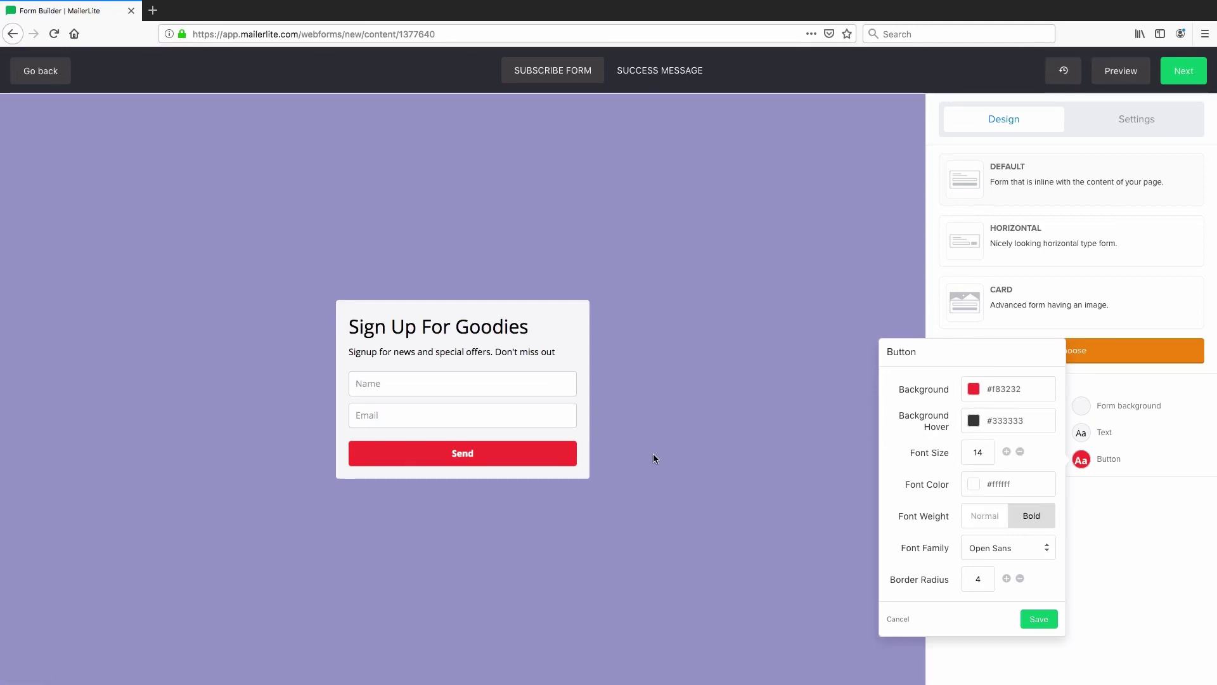
Give the button the recent lavender #9495c5 as hover colour and save.
mouse_move(529, 451)
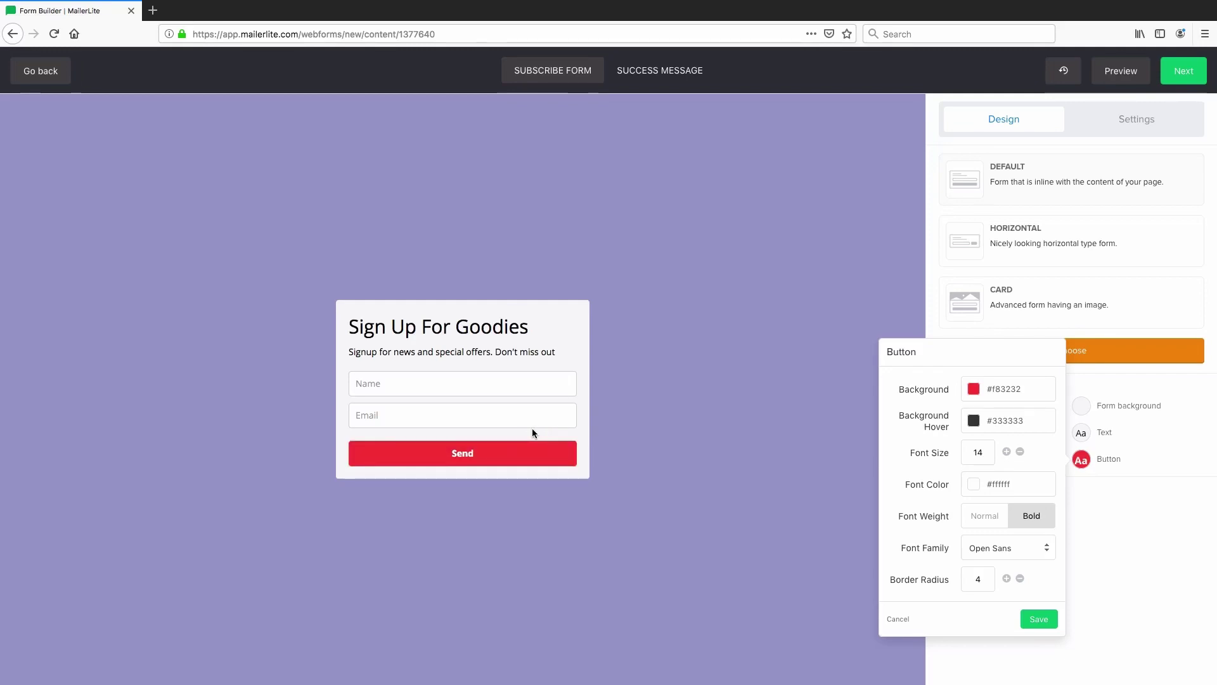
left_click(974, 421)
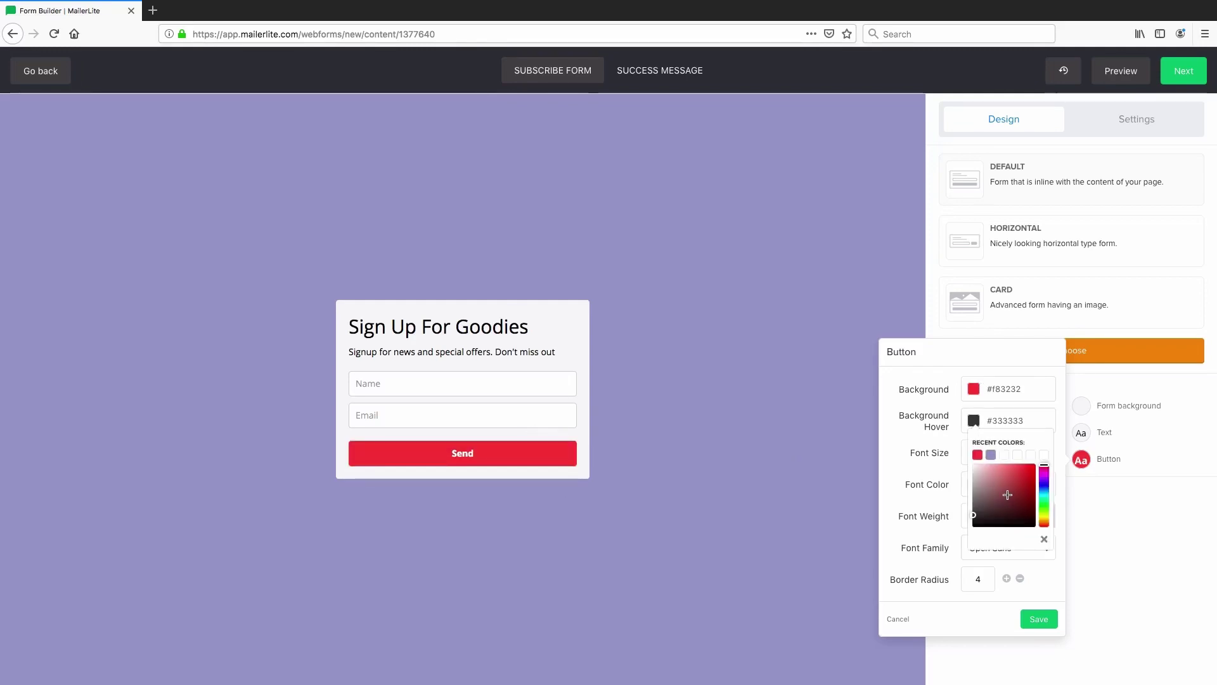
left_click(991, 455)
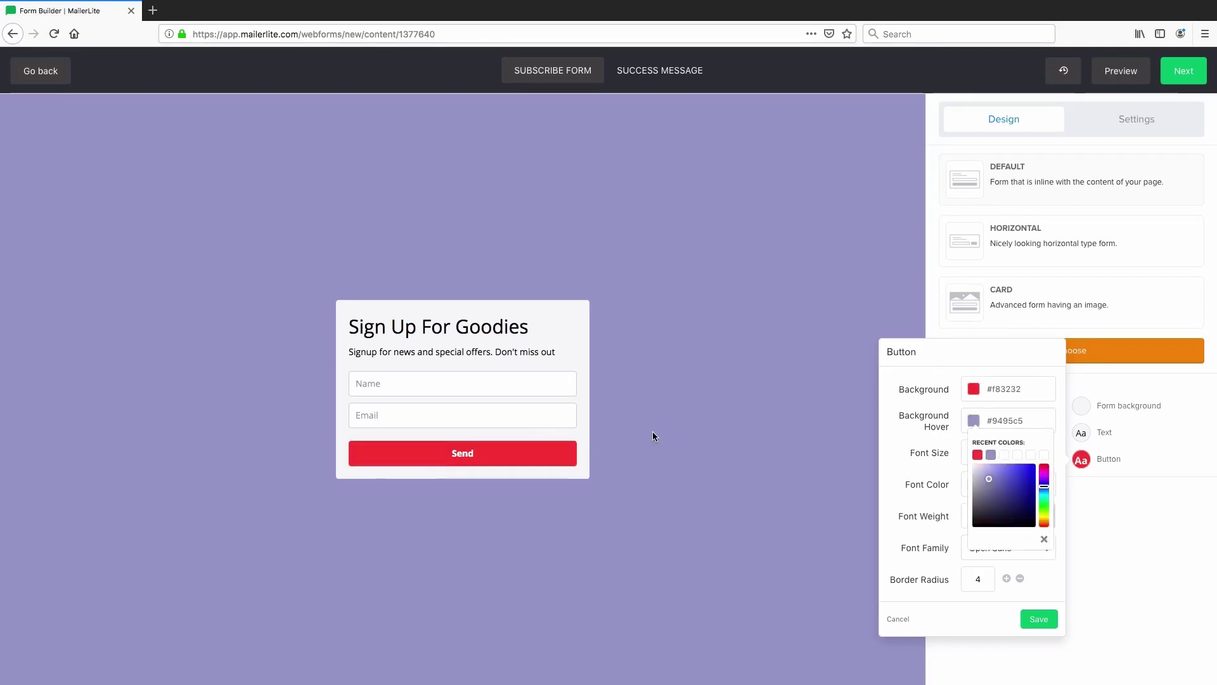
left_click(1044, 540)
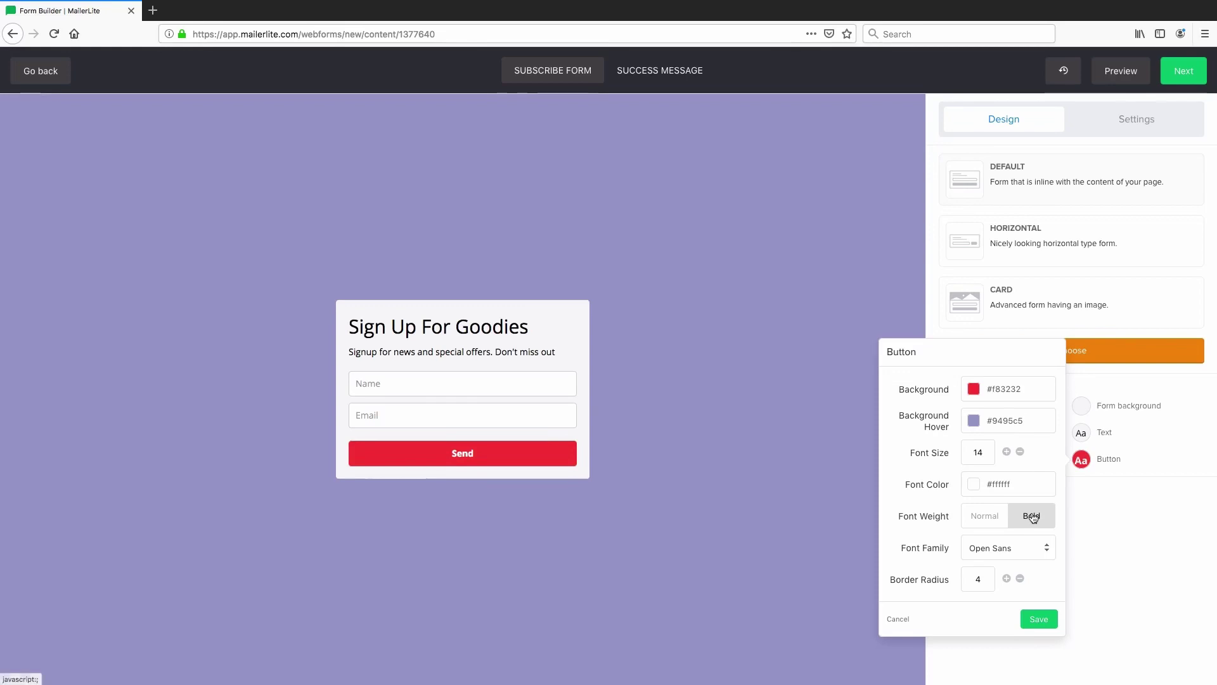
left_click(1028, 619)
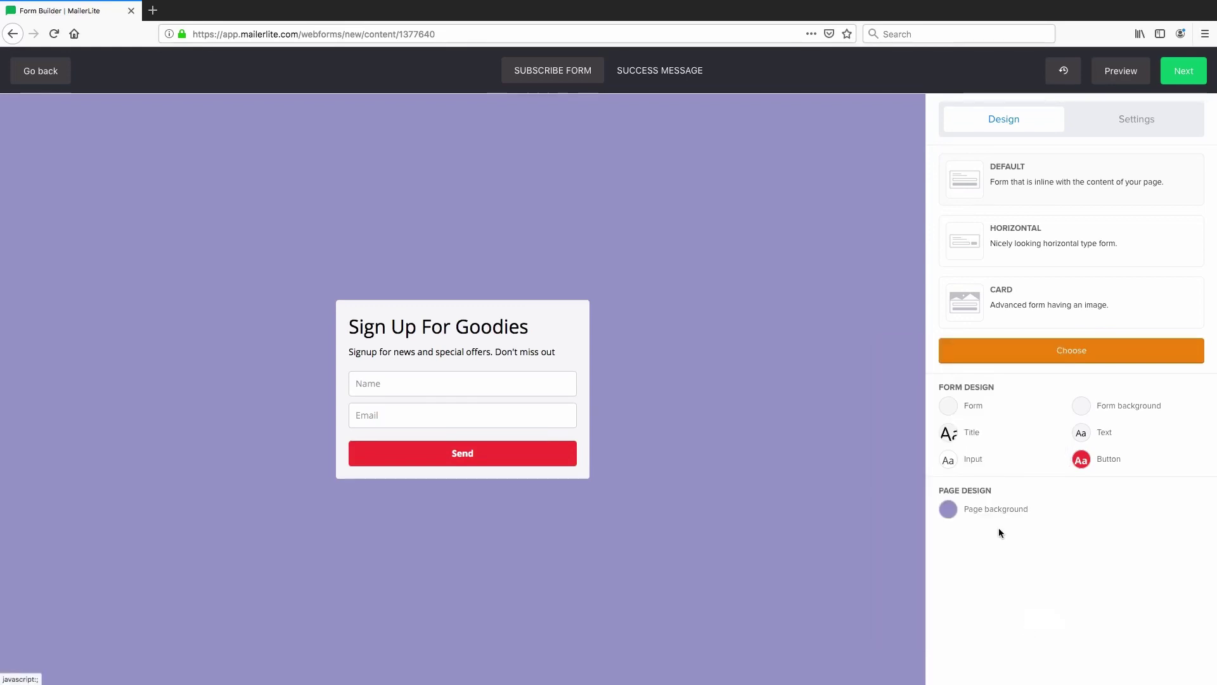
Adjust the form width in Form settings and return it to 400.
left_click(949, 409)
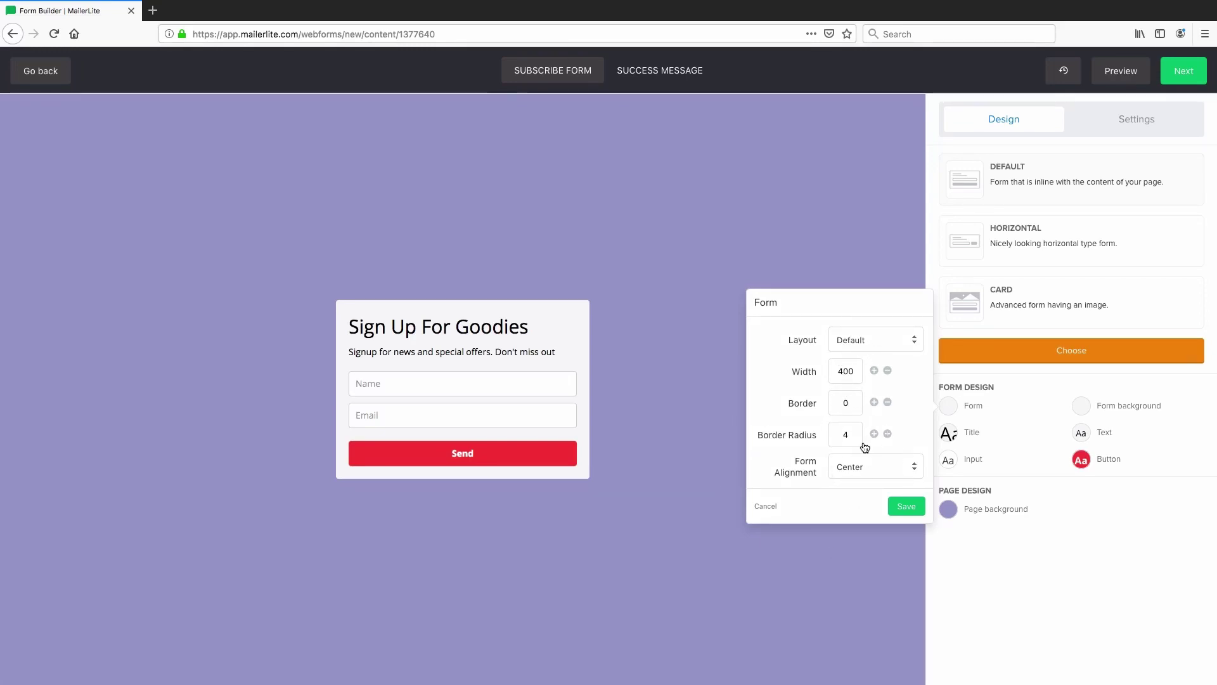
left_click(874, 371)
left_click(874, 371)
left_click(874, 370)
left_click(874, 371)
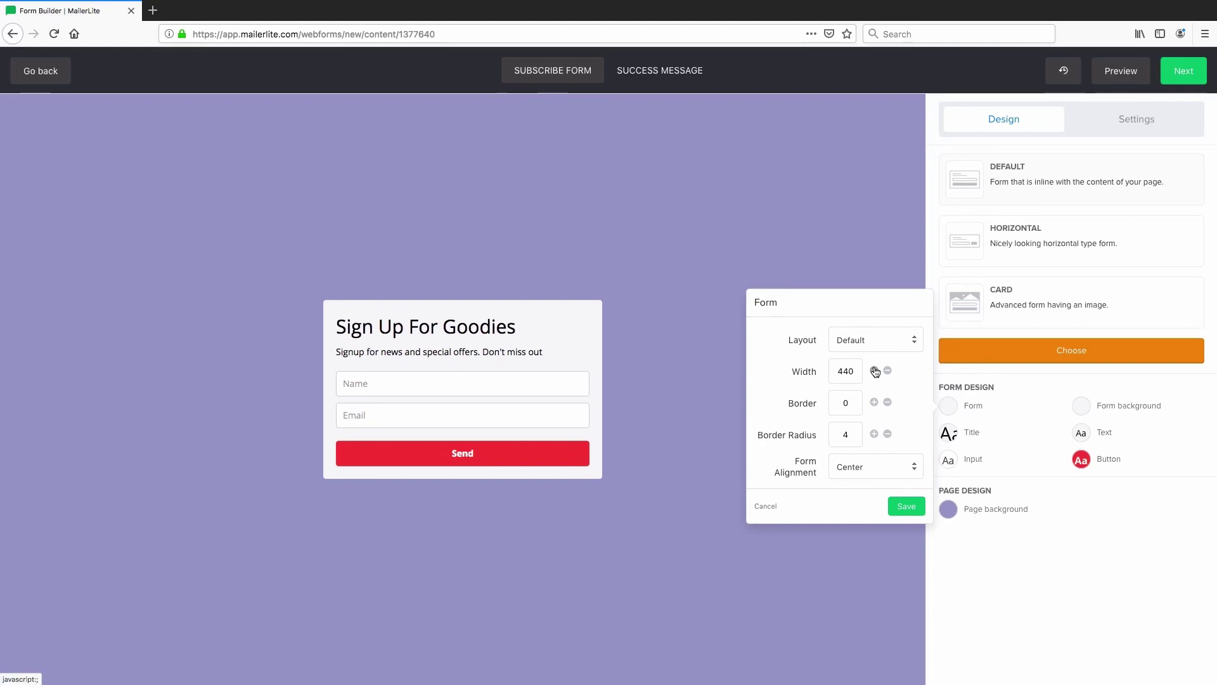
left_click(875, 370)
left_click(874, 371)
left_click(874, 370)
left_click(887, 371)
left_click(888, 371)
left_click(888, 371)
left_click(888, 371)
left_click(887, 371)
left_click(888, 371)
left_click(888, 370)
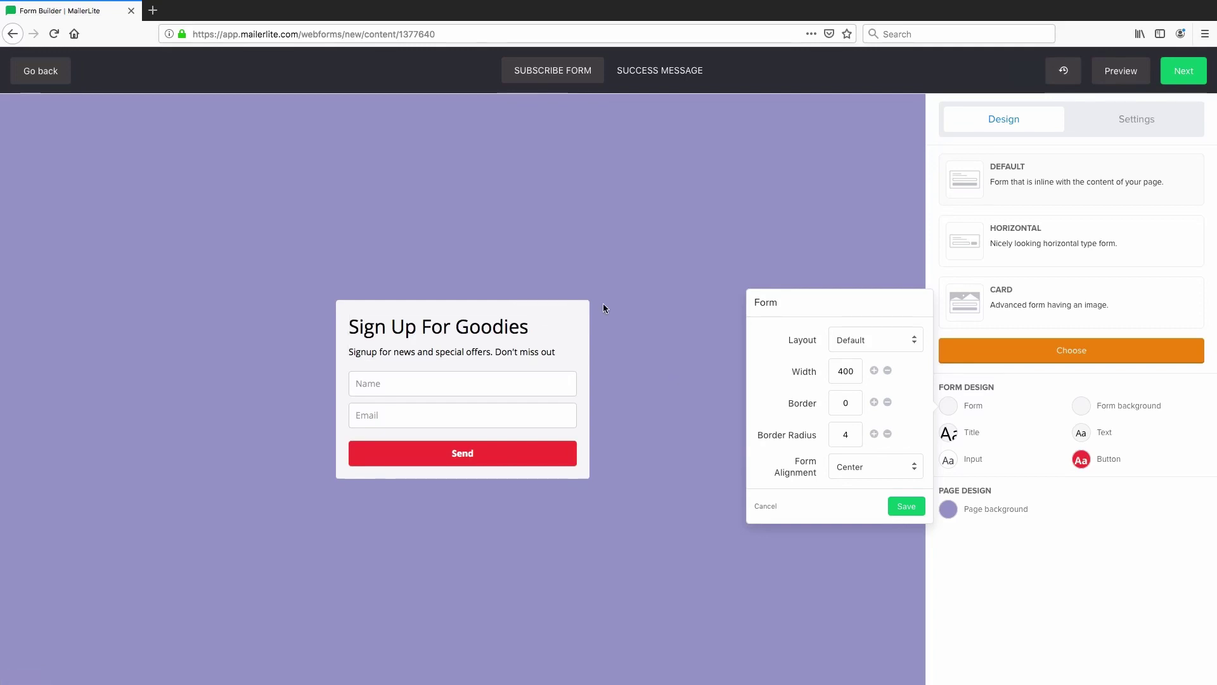
Set border radius 17 with Center alignment, save, and bring up Form background colours.
left_click(873, 435)
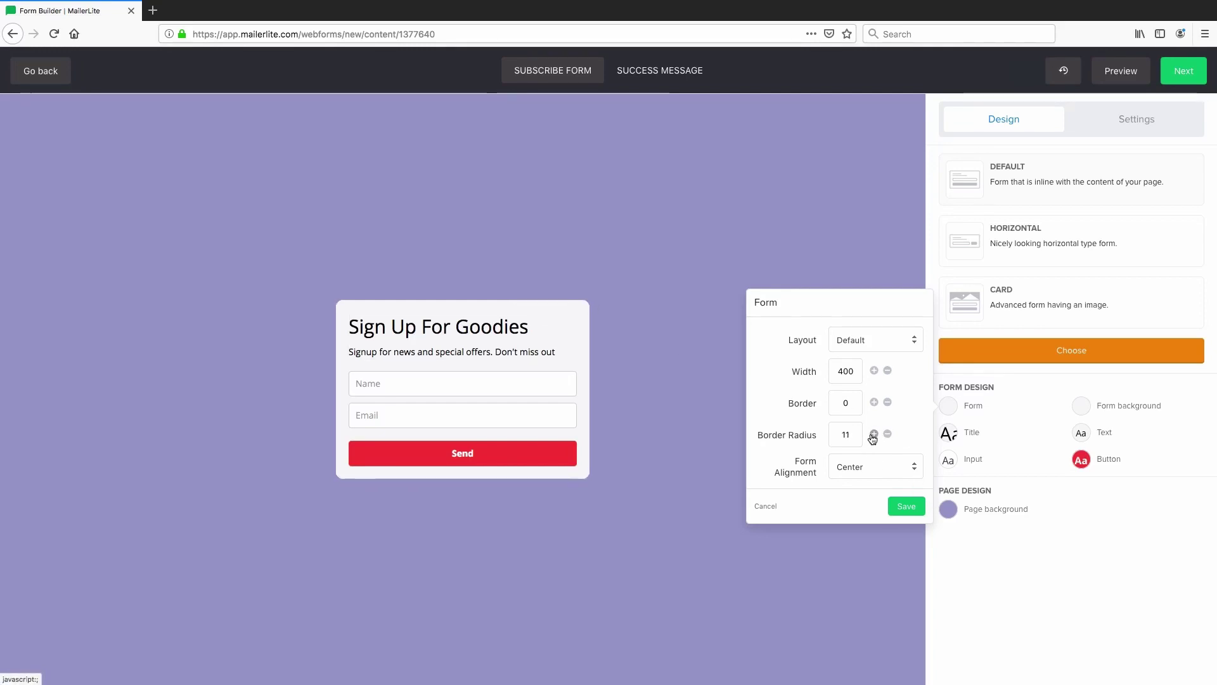
left_click(903, 475)
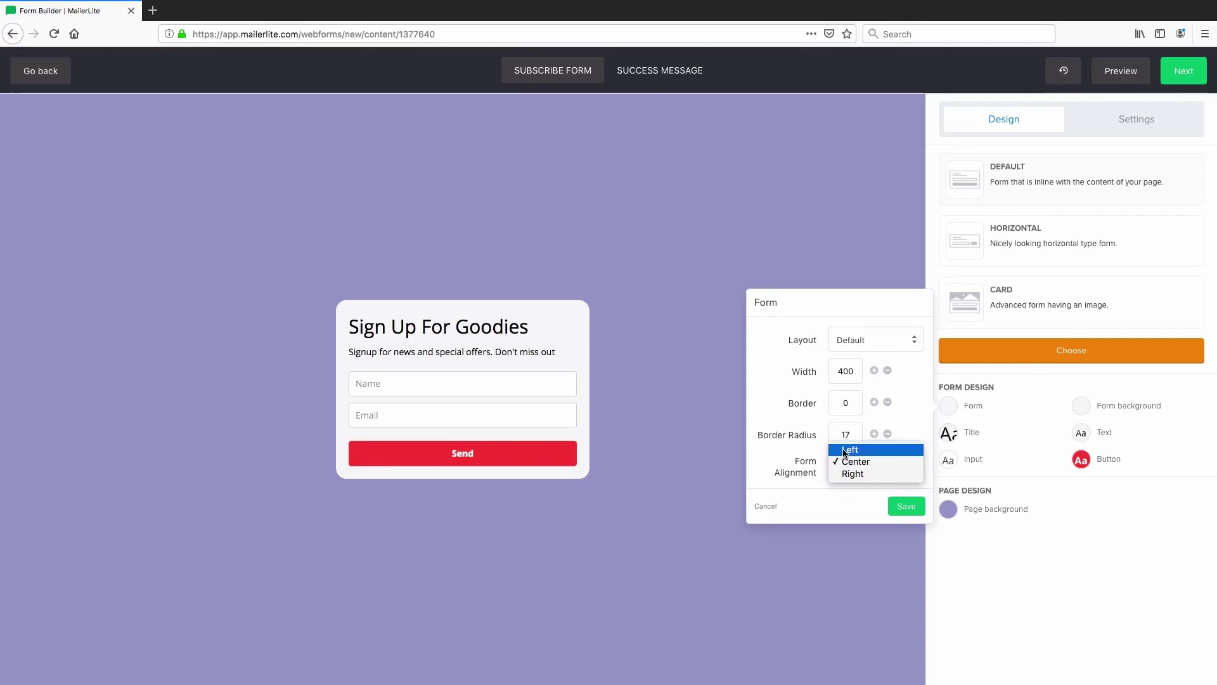
left_click(868, 449)
left_click(883, 467)
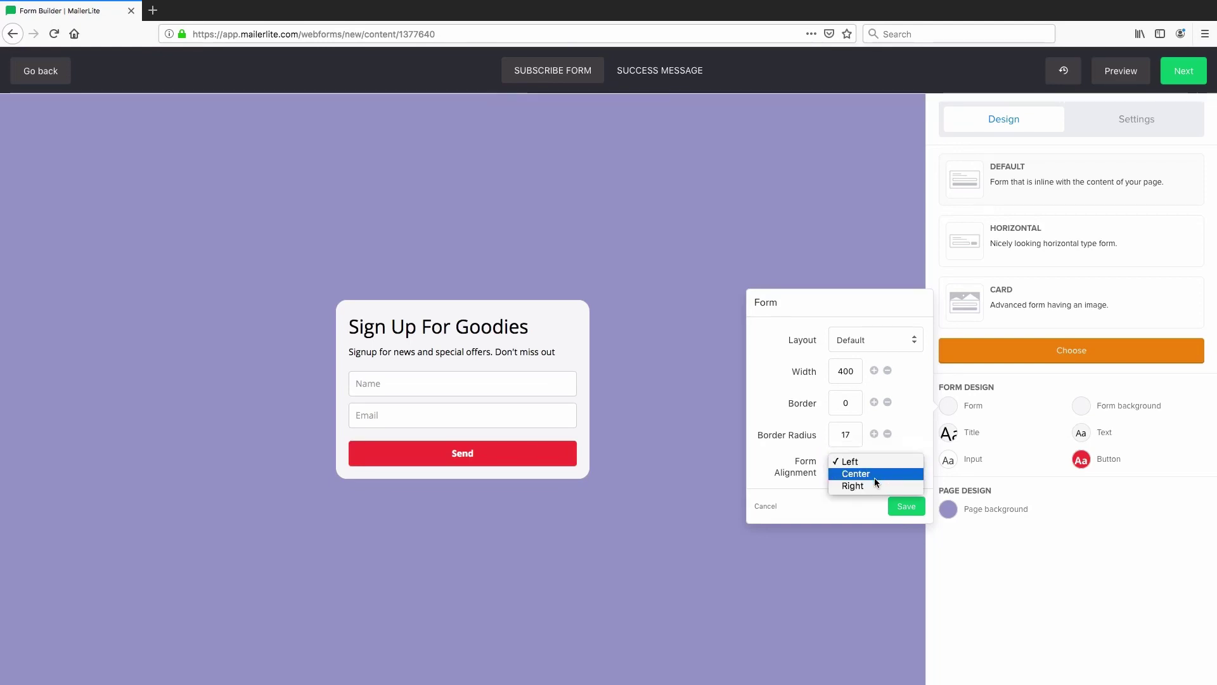
left_click(874, 476)
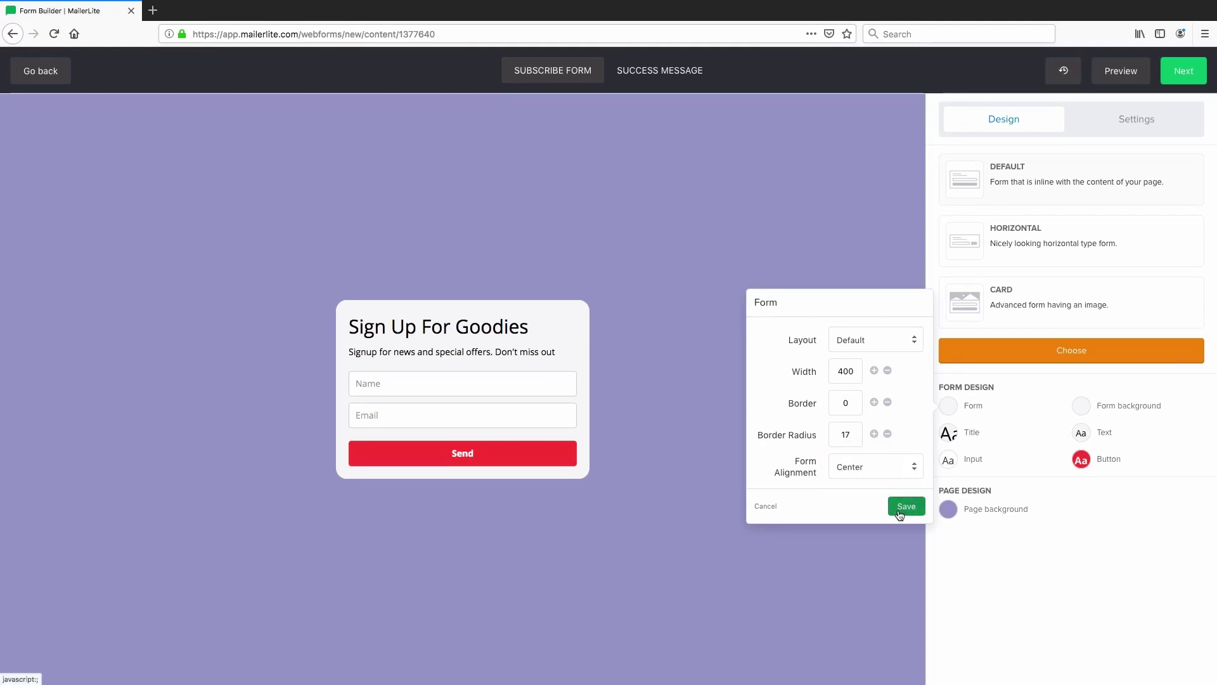
left_click(900, 507)
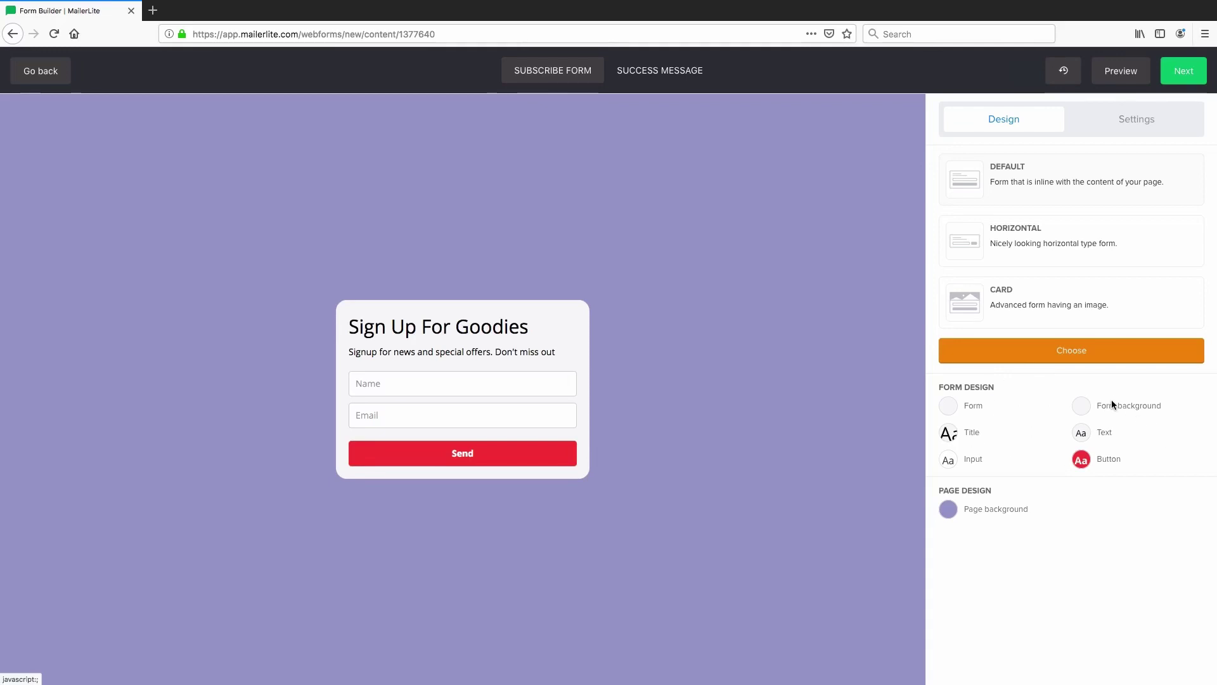
left_click(1084, 407)
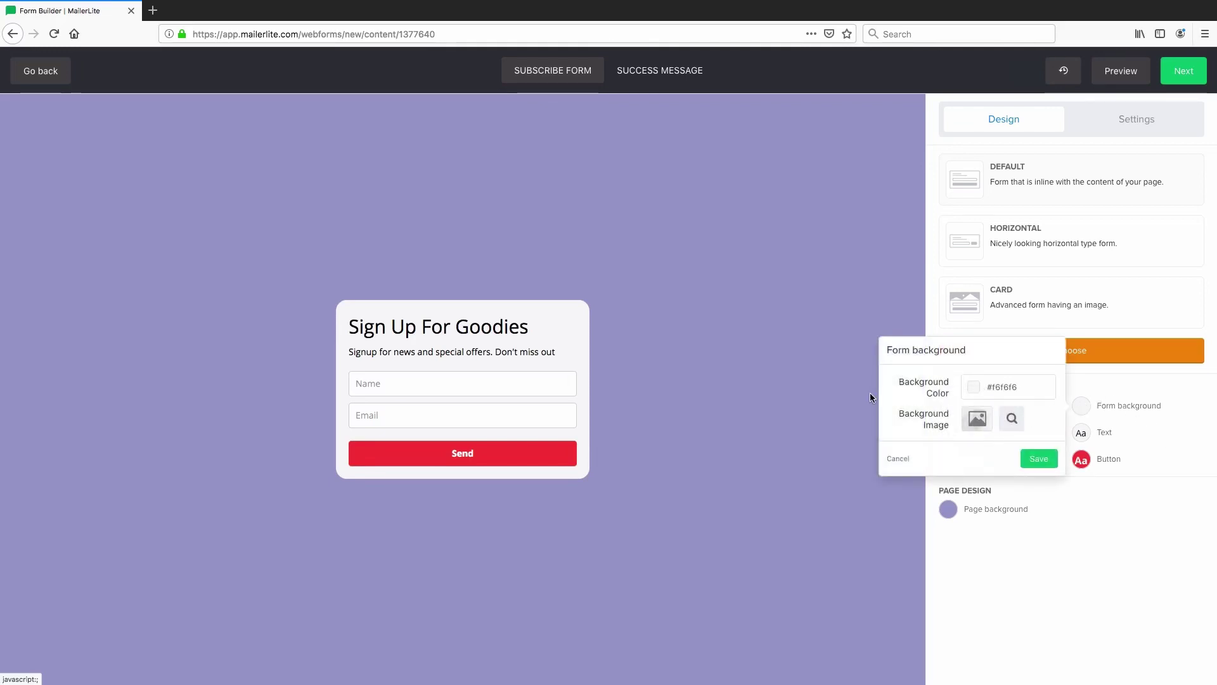
left_click(973, 387)
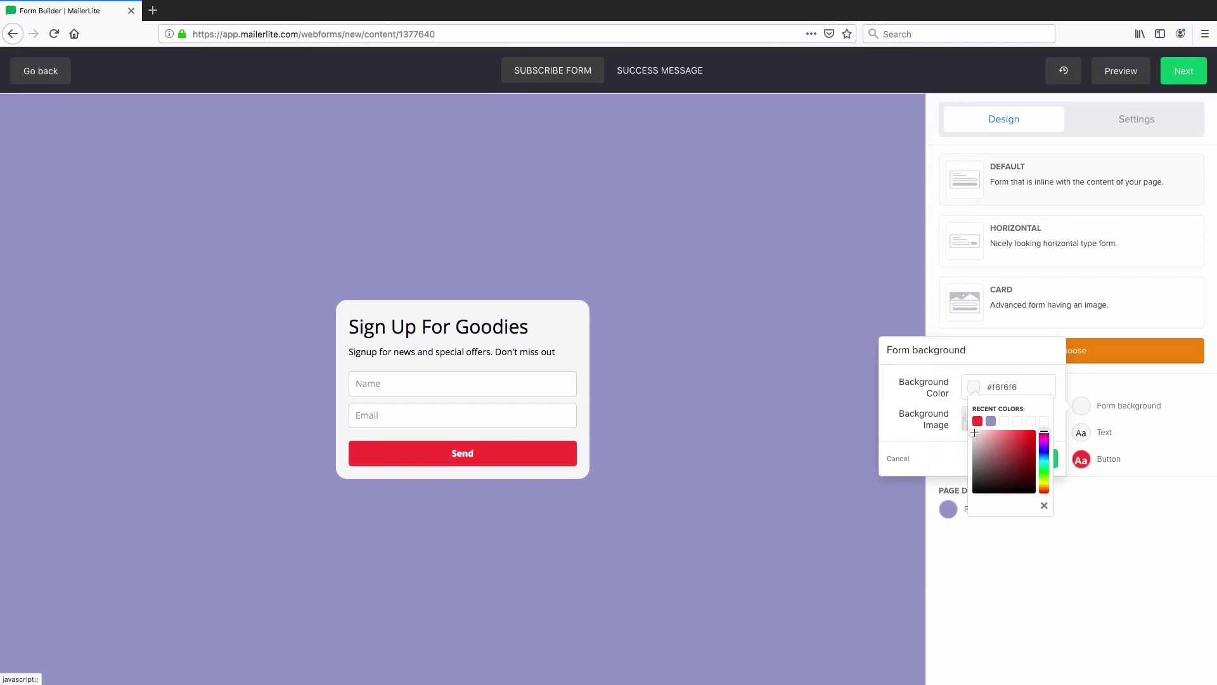
Try a light teal colour for the form background.
left_click(1041, 452)
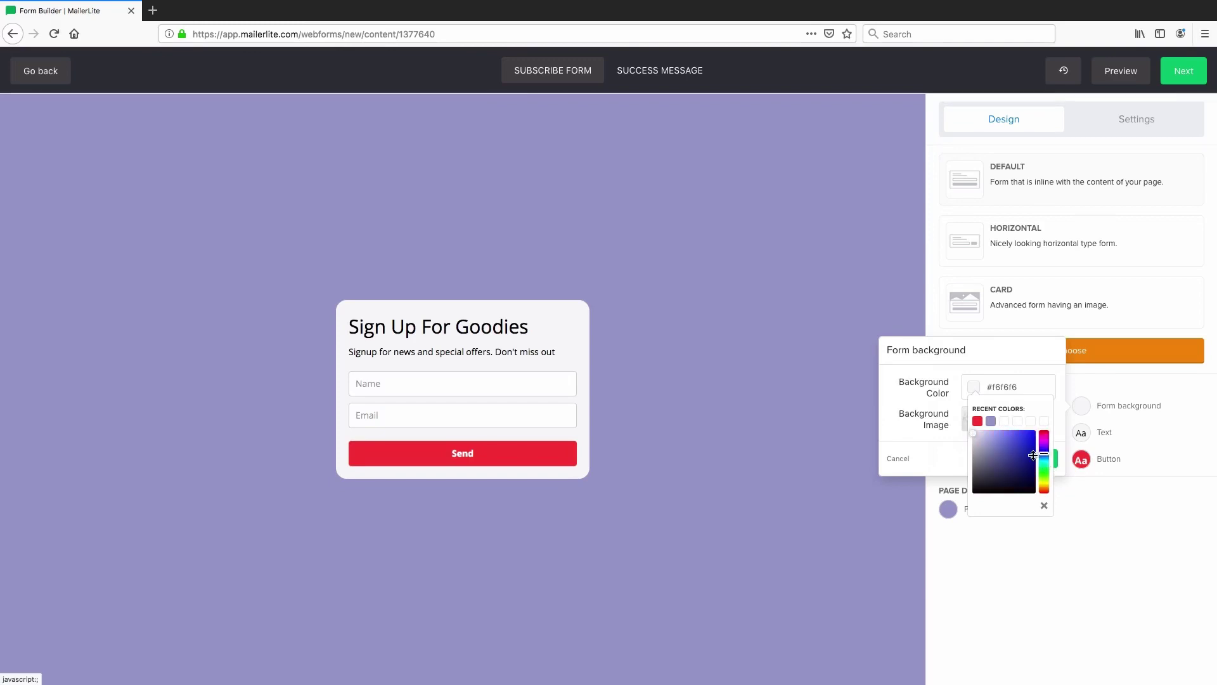
left_click(982, 440)
left_click_drag(983, 440, 985, 440)
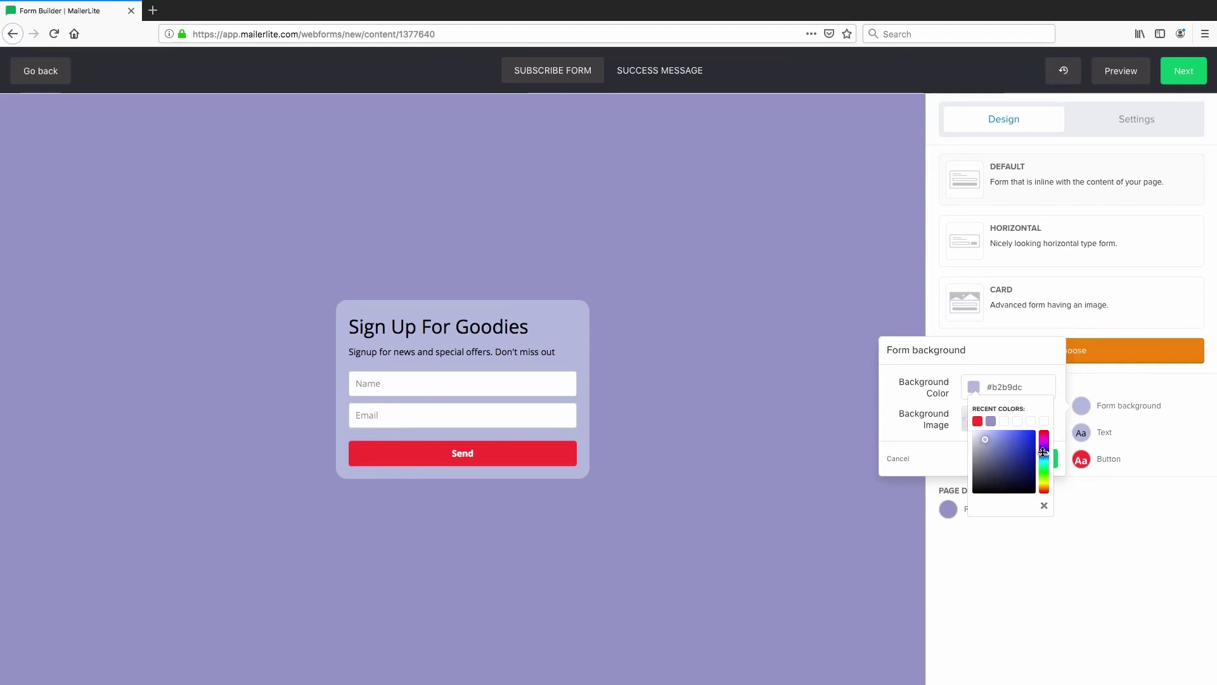
left_click_drag(1043, 452, 1043, 463)
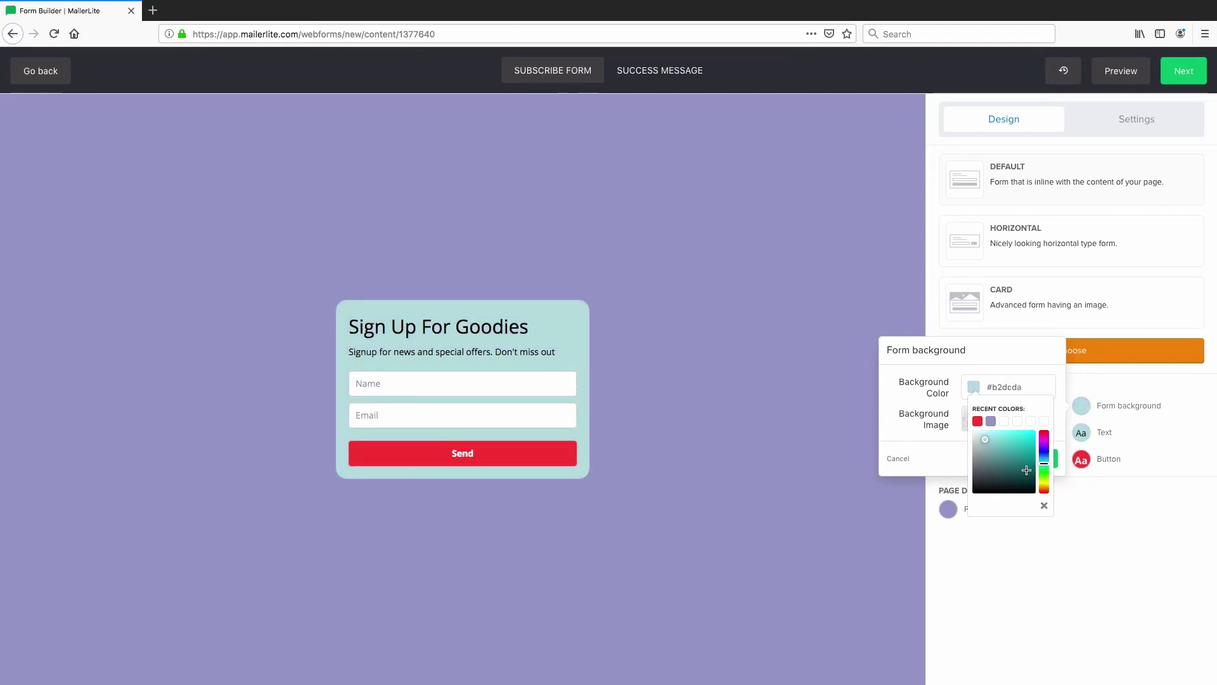
left_click(1043, 505)
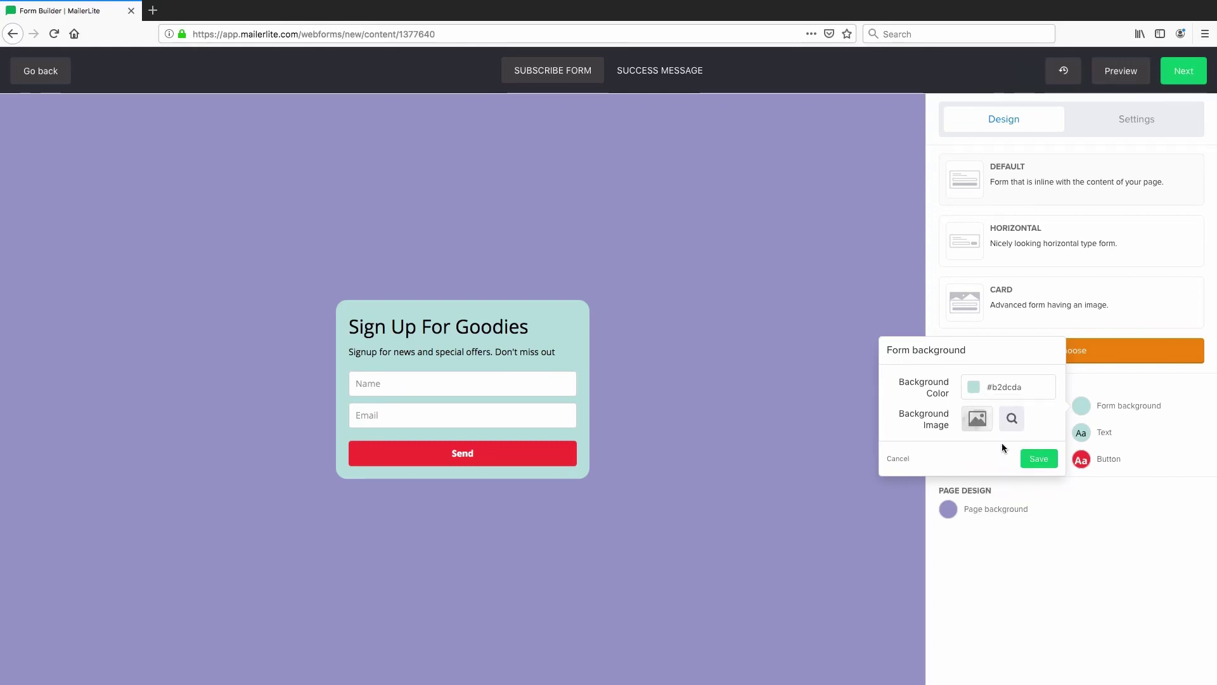
Apply the MA.MC. image from File manager, remove it, and cancel the background changes.
left_click(969, 423)
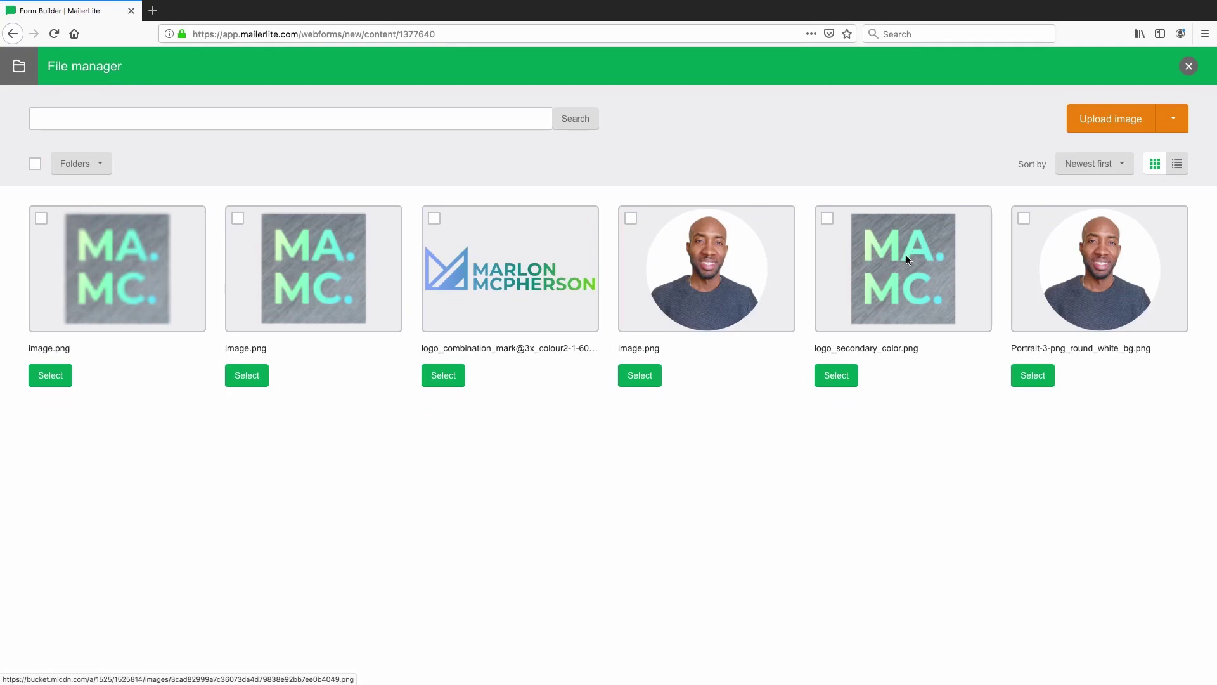
left_click(906, 255)
left_click(787, 471)
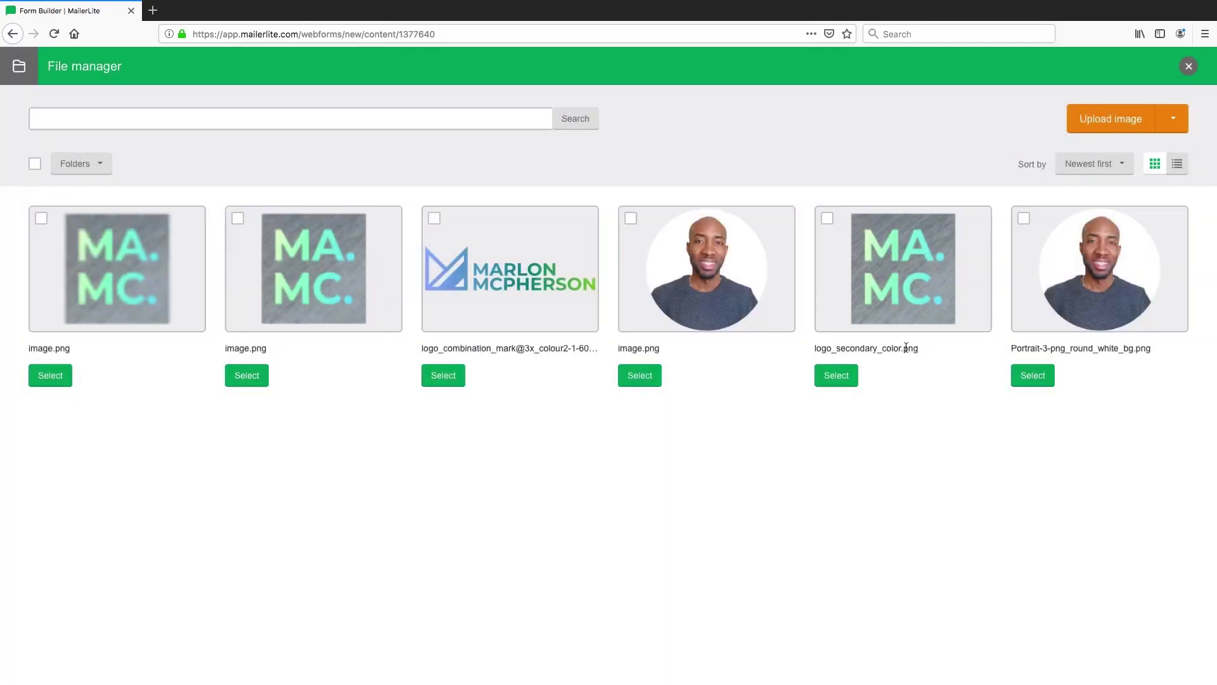
left_click(835, 375)
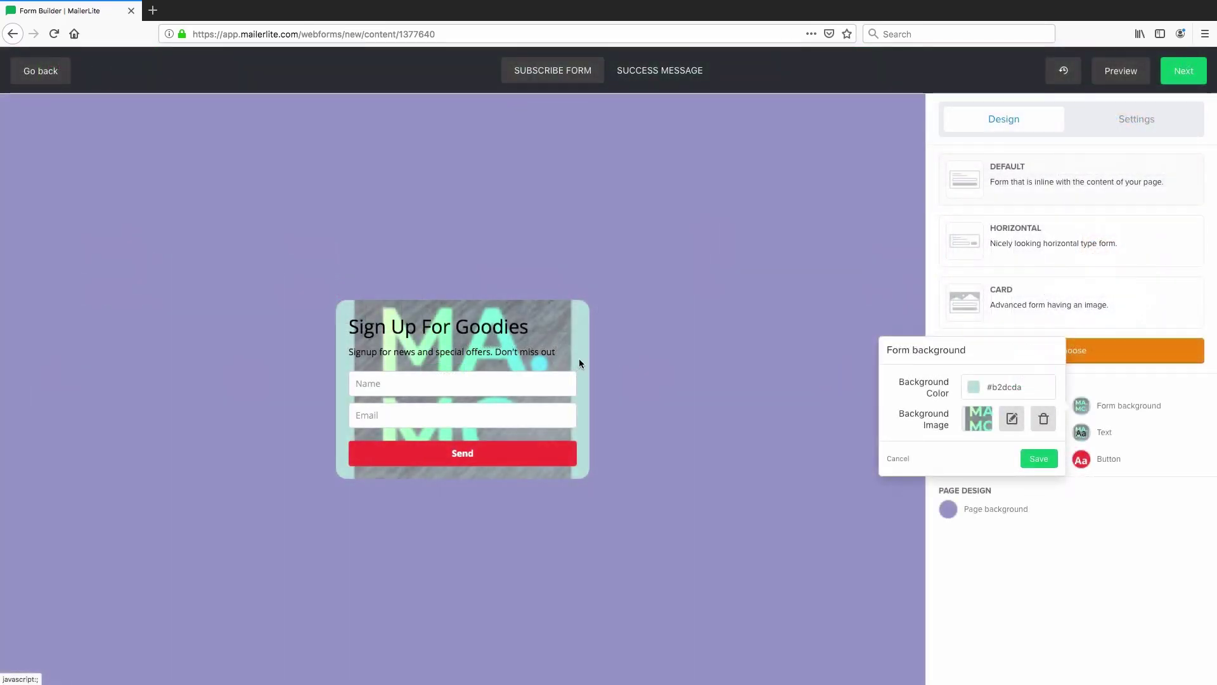
left_click(1042, 420)
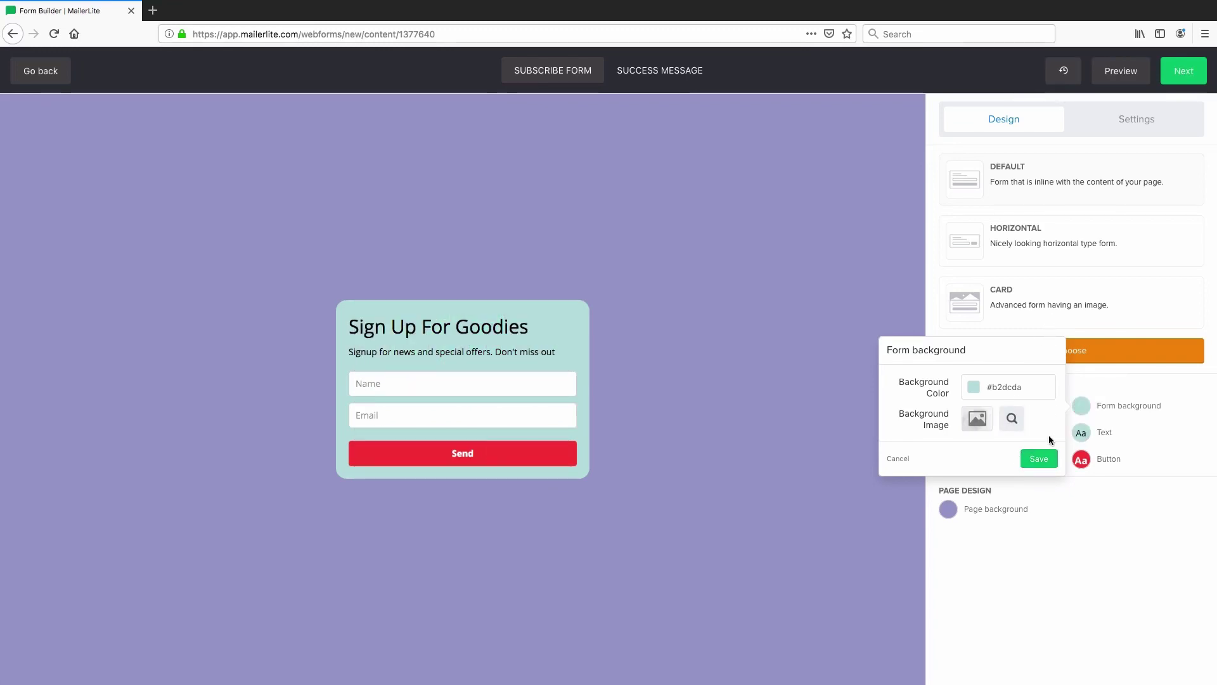
left_click(897, 458)
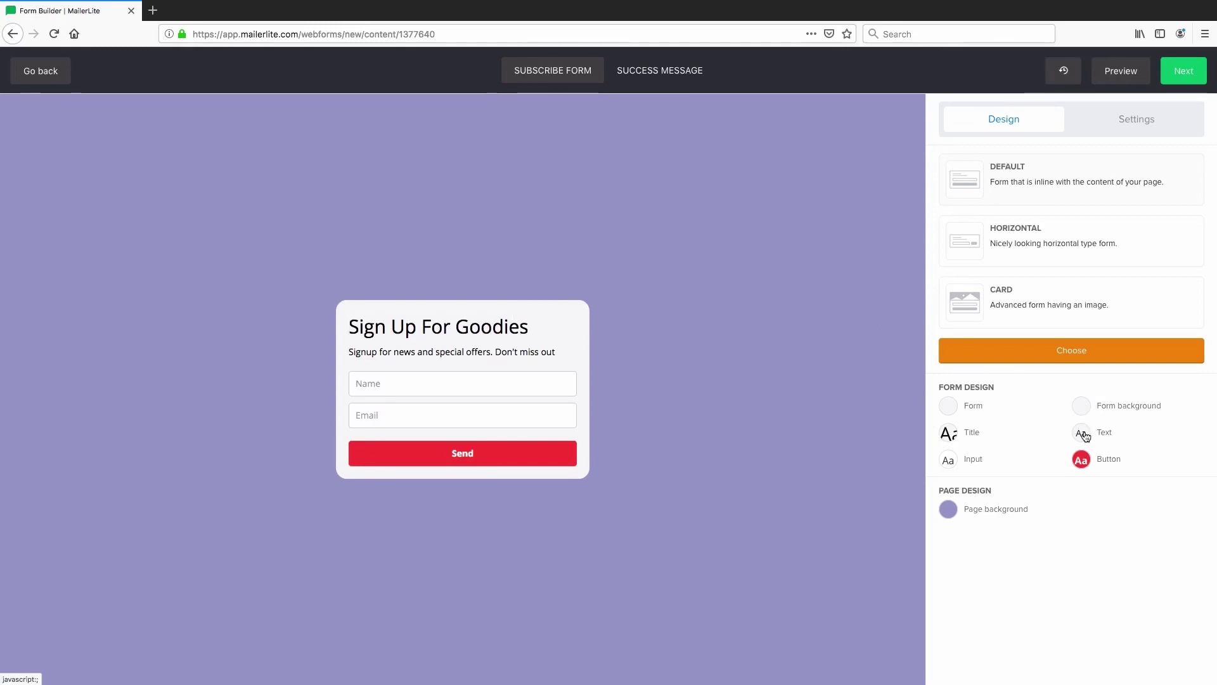
Change the form title font to Raleway and save.
left_click(954, 436)
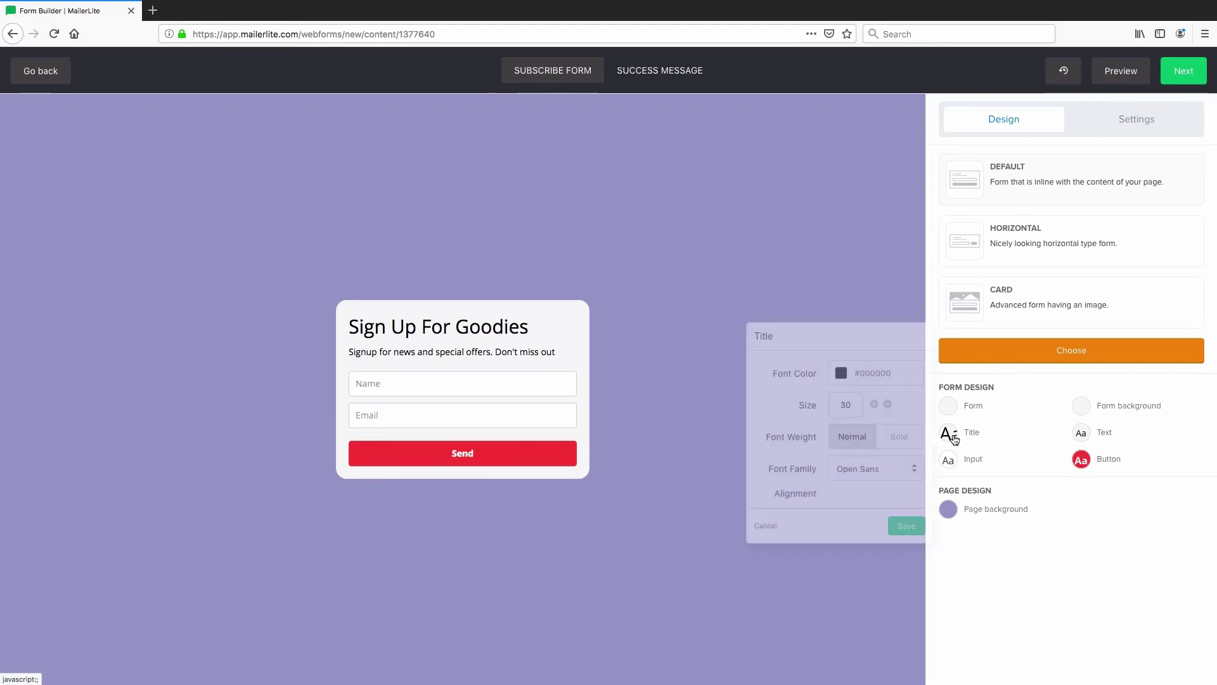
left_click(872, 472)
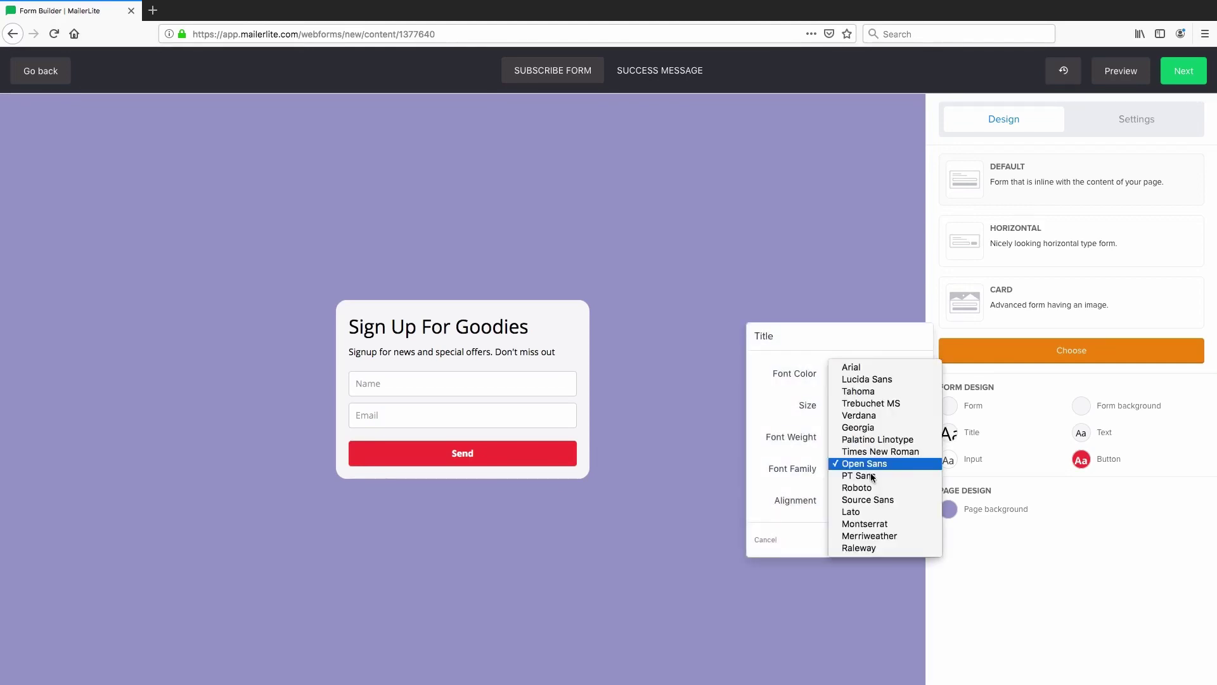
left_click(859, 524)
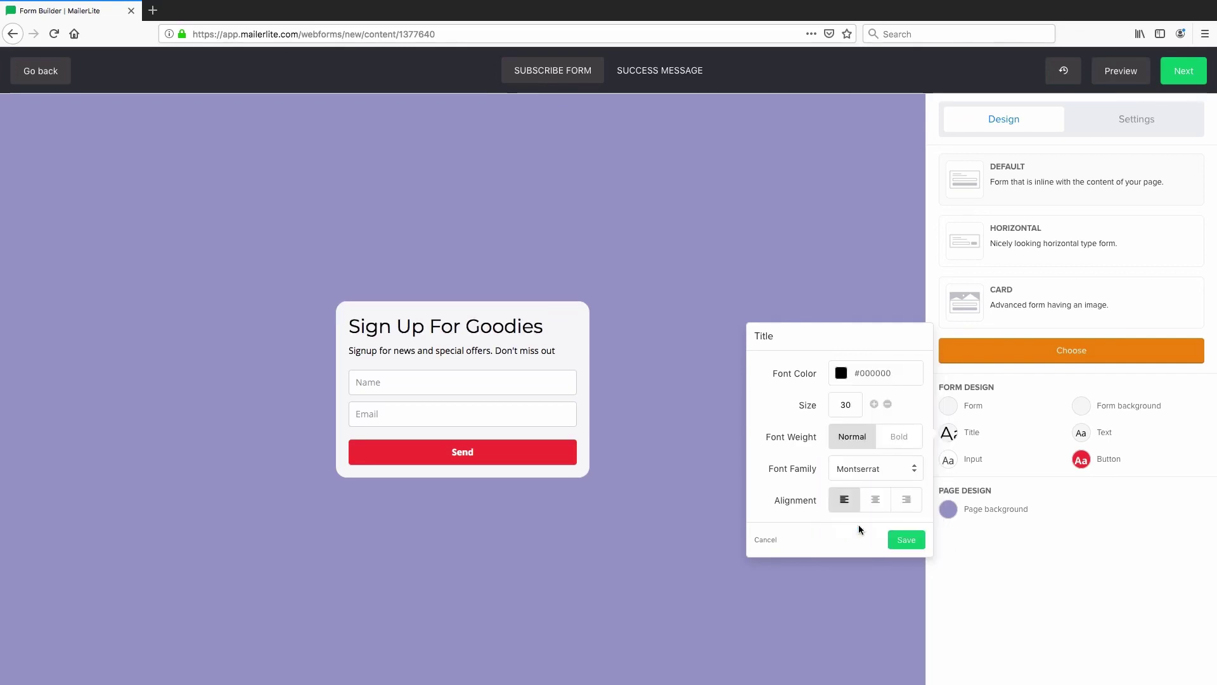
left_click(873, 468)
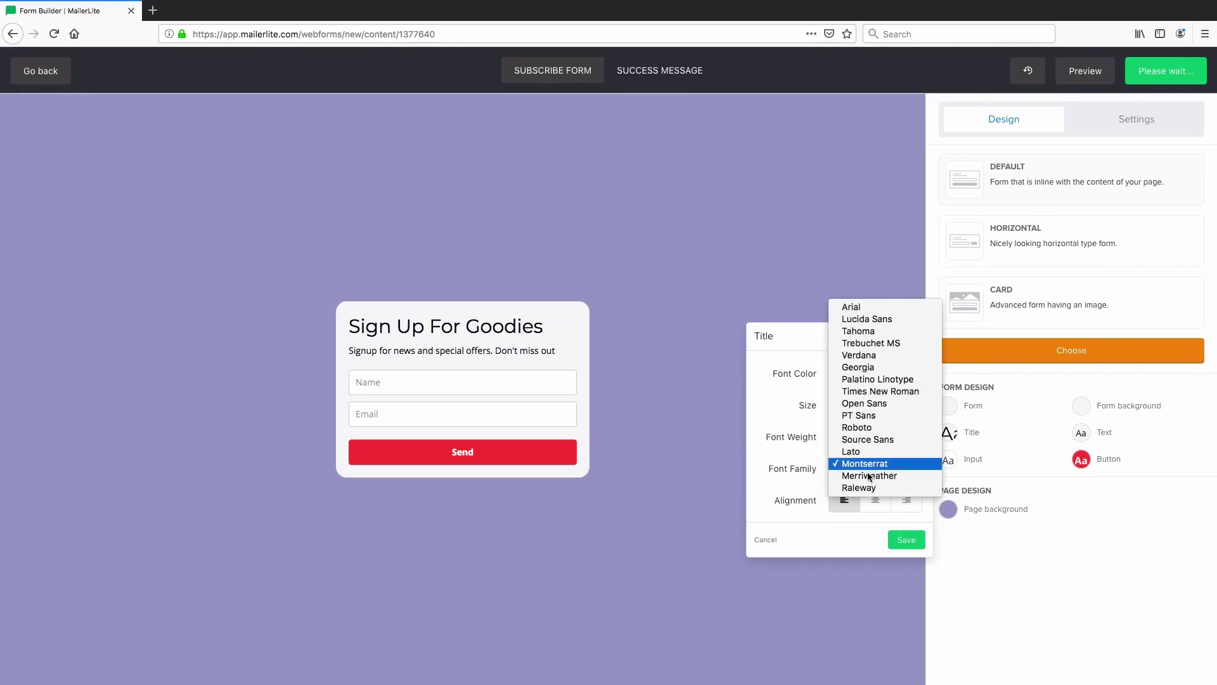
left_click(867, 487)
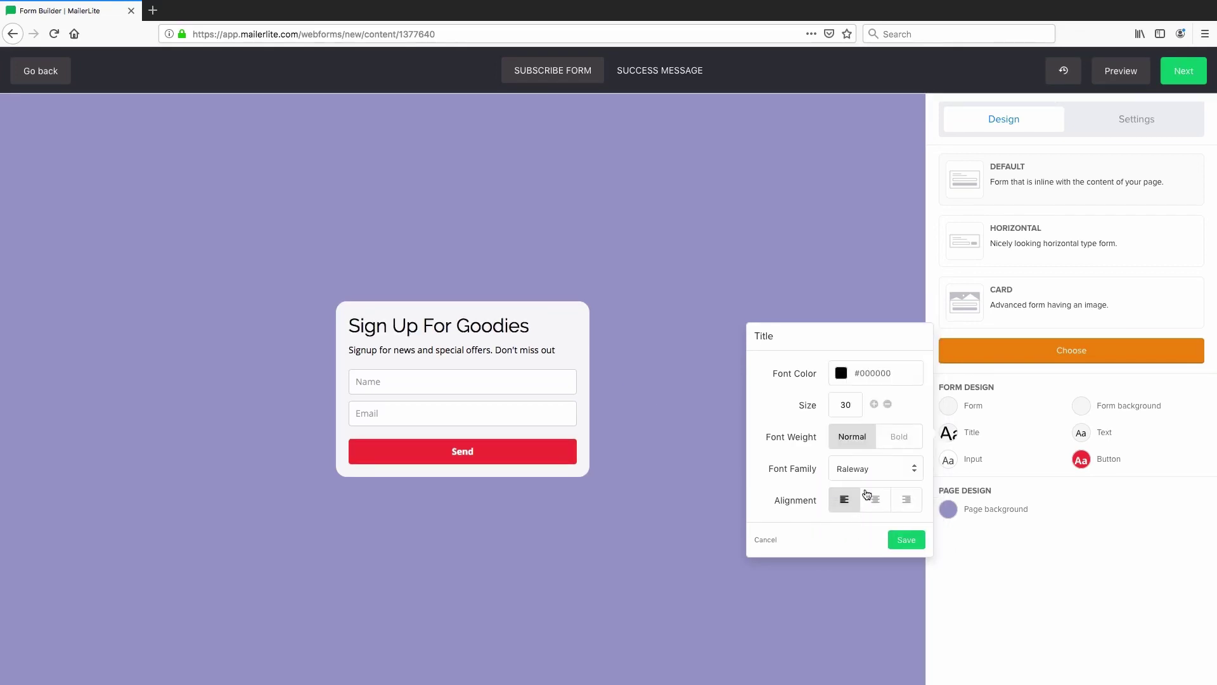
left_click(894, 542)
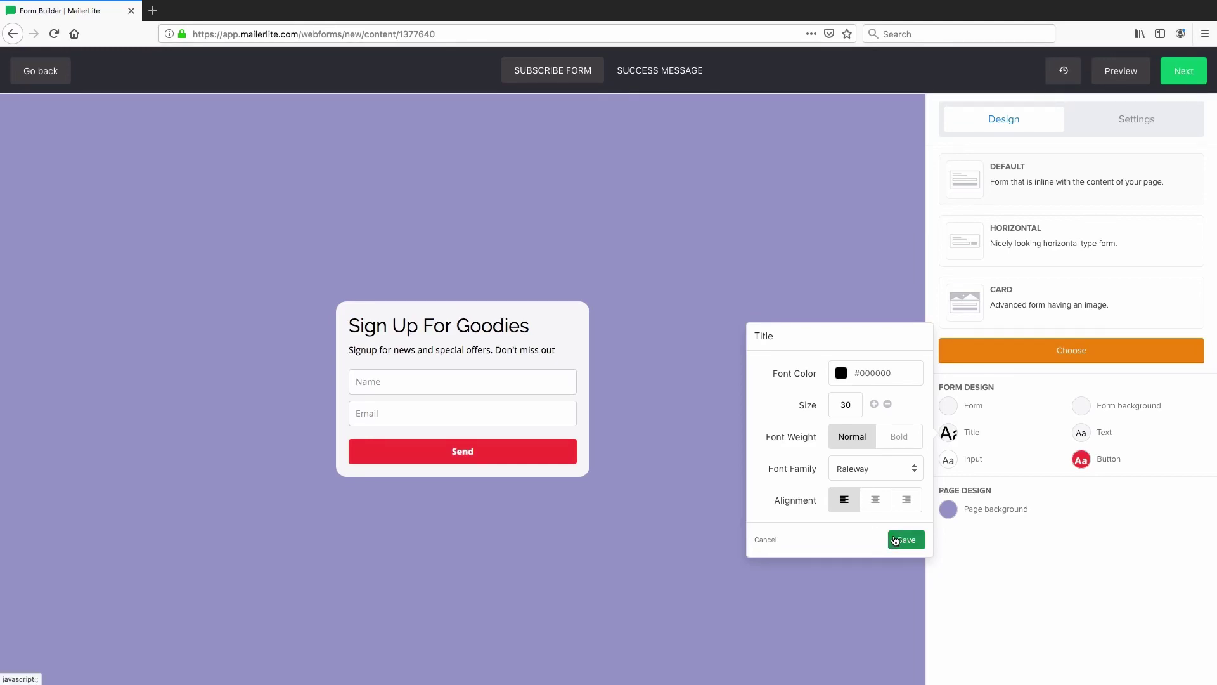
left_click(900, 541)
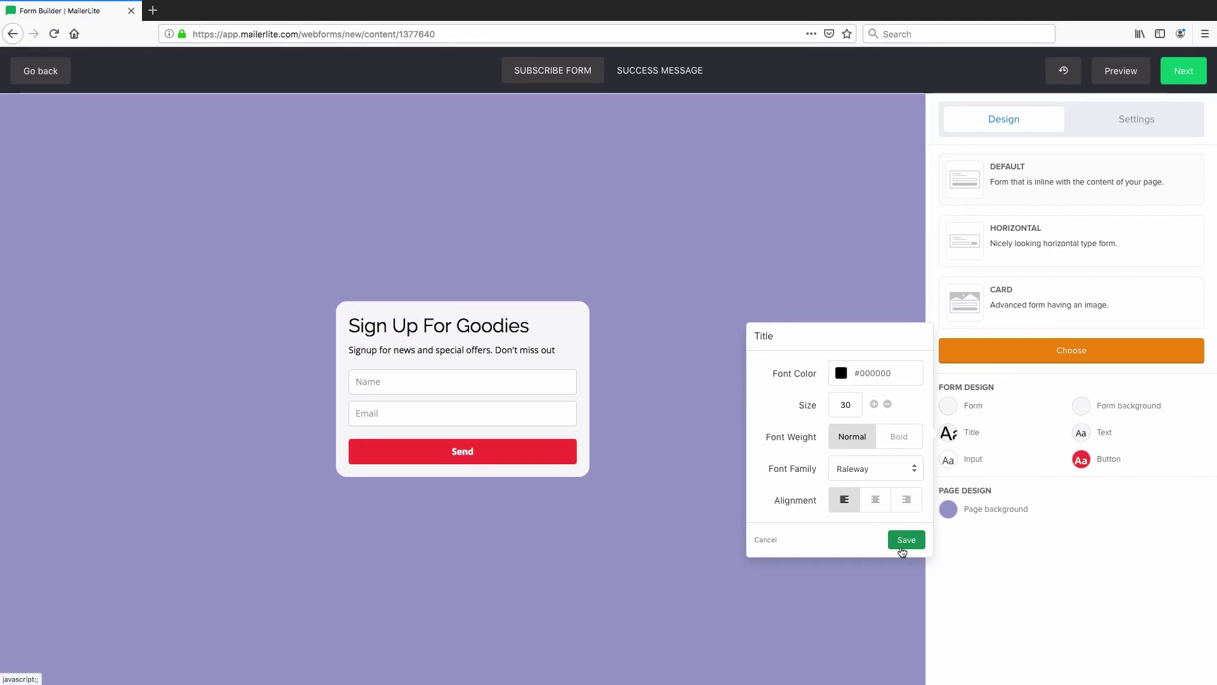
Centre the title, keep it at normal weight, and save the title style.
left_click(875, 499)
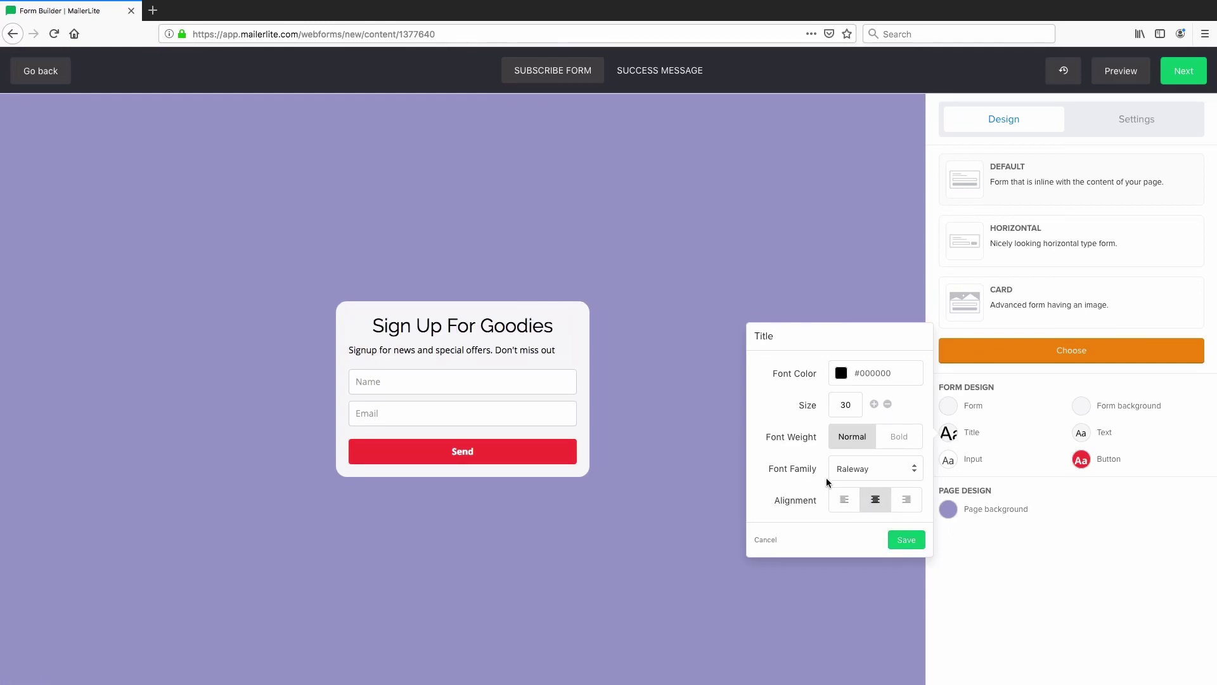
left_click(906, 540)
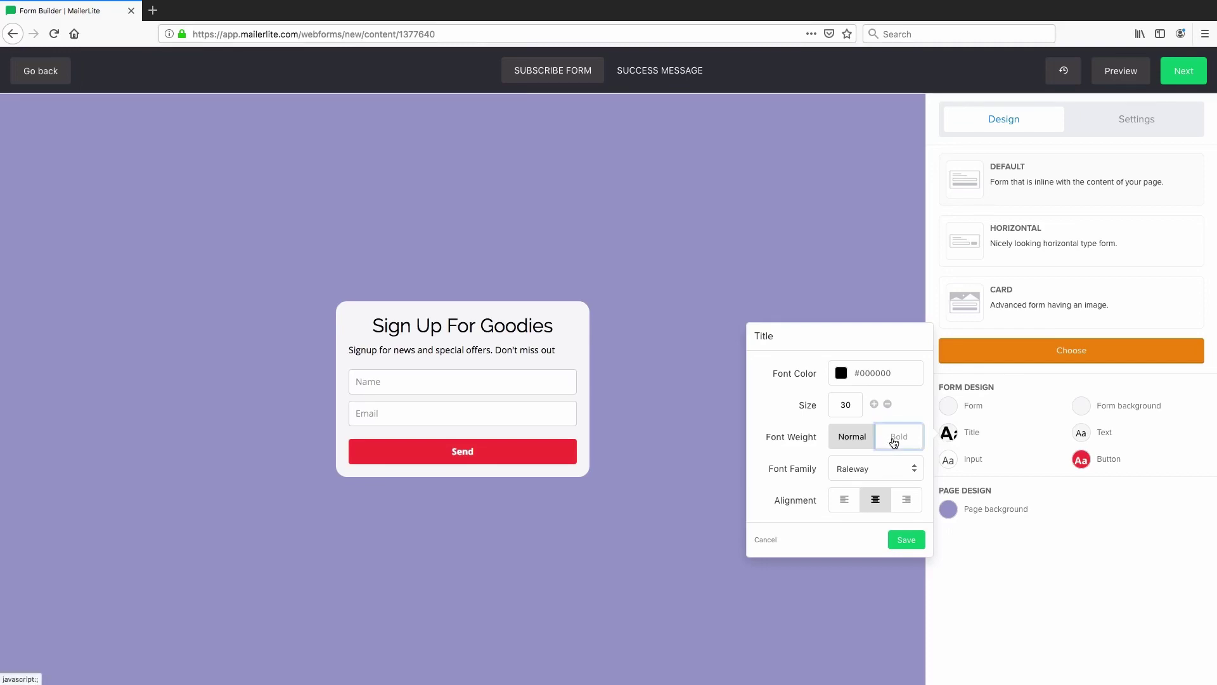
left_click(894, 442)
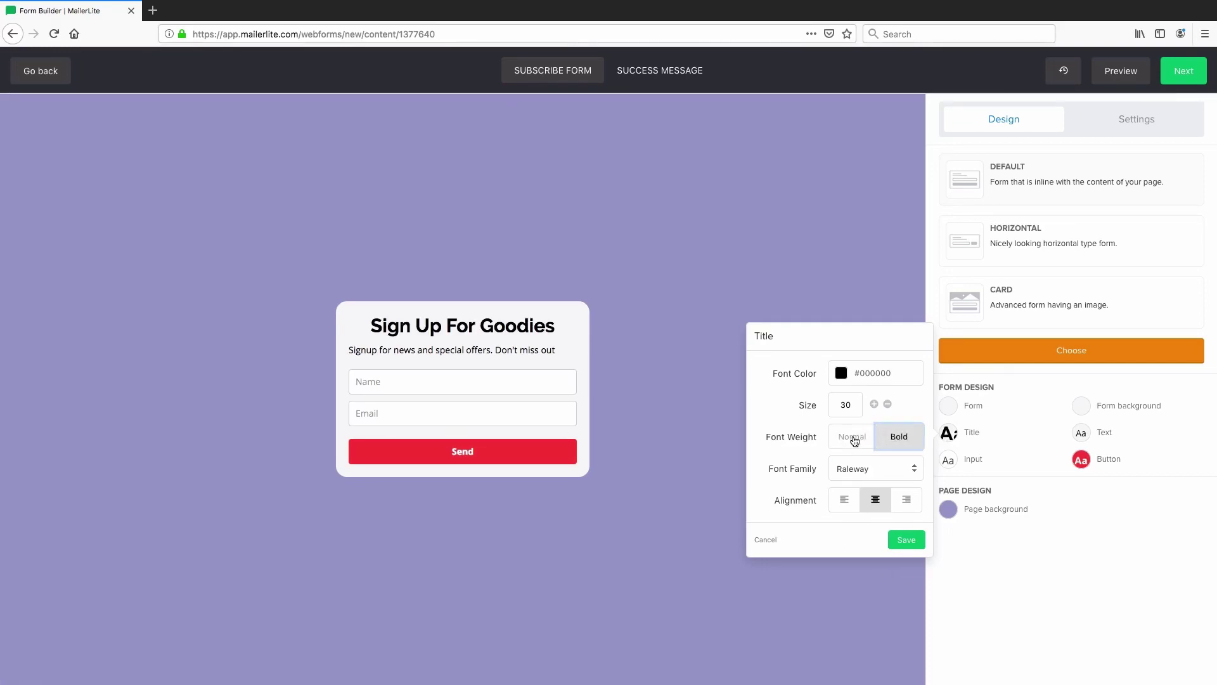
left_click(854, 440)
left_click(906, 541)
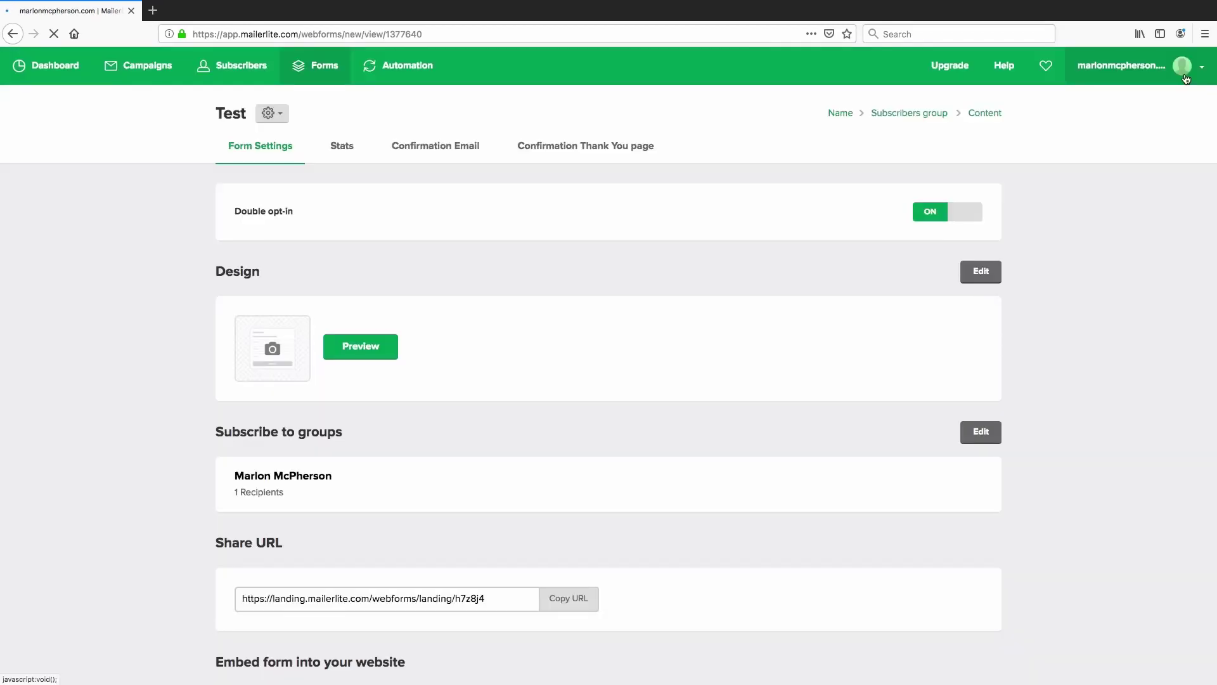
scroll(319, 381, "down", 2)
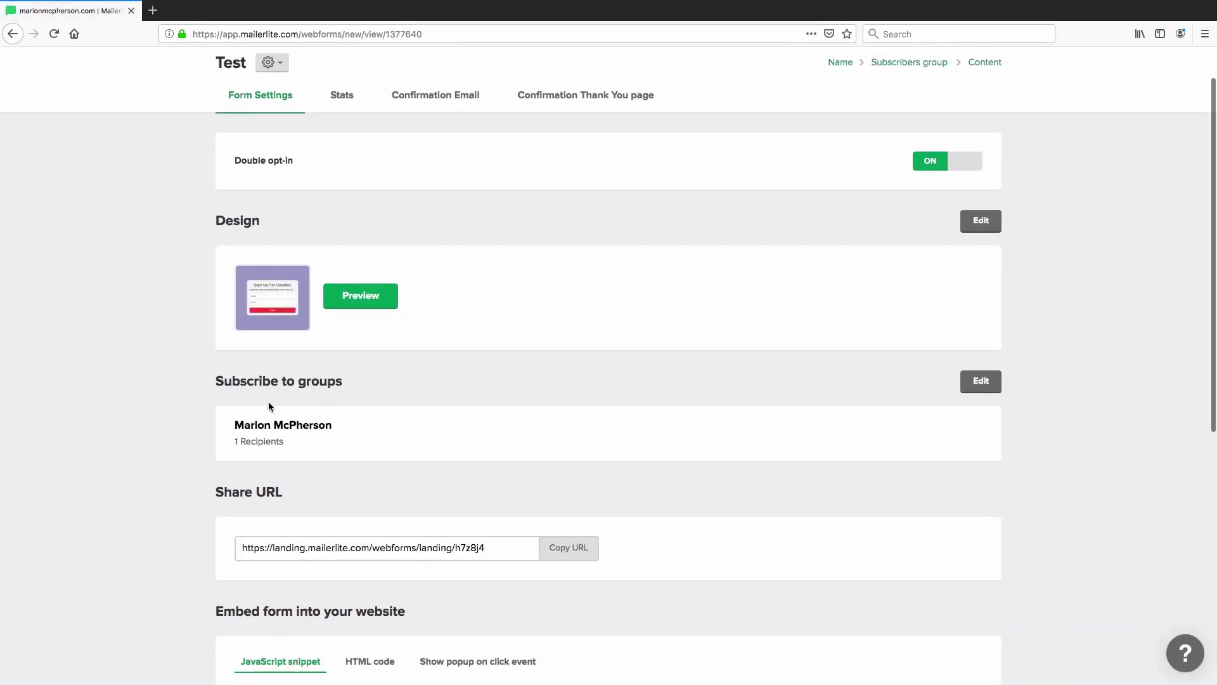
scroll(268, 401, "down", 2)
scroll(269, 401, "down", 1)
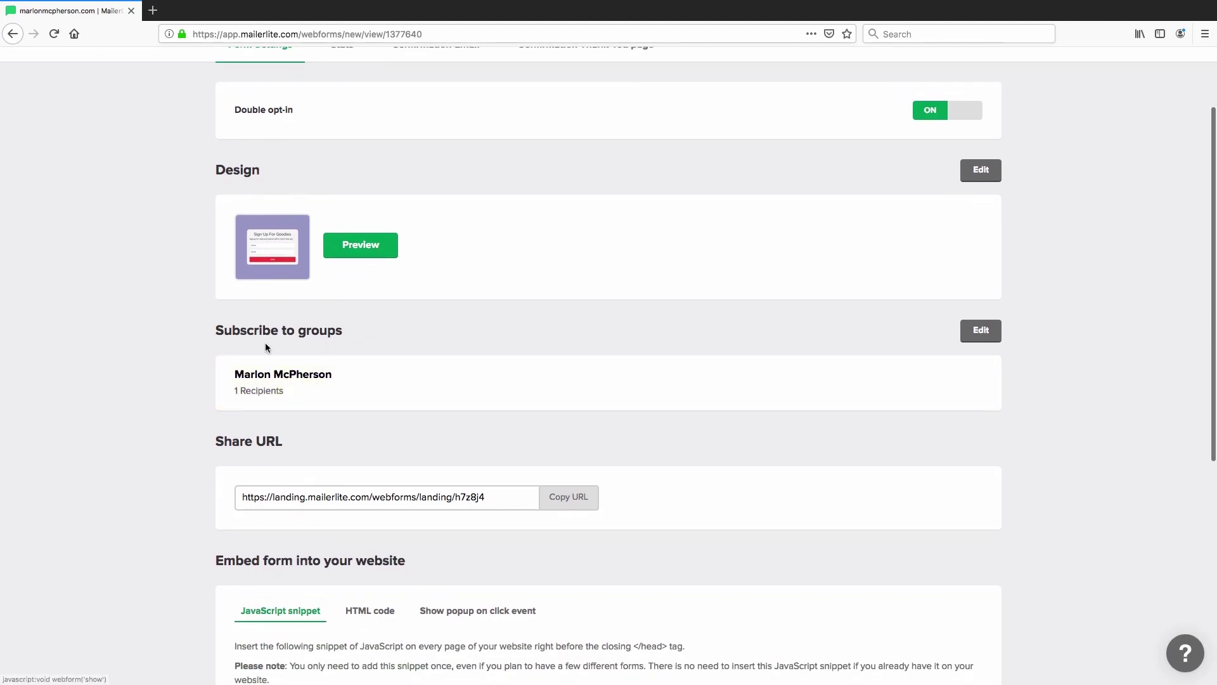
left_click(350, 251)
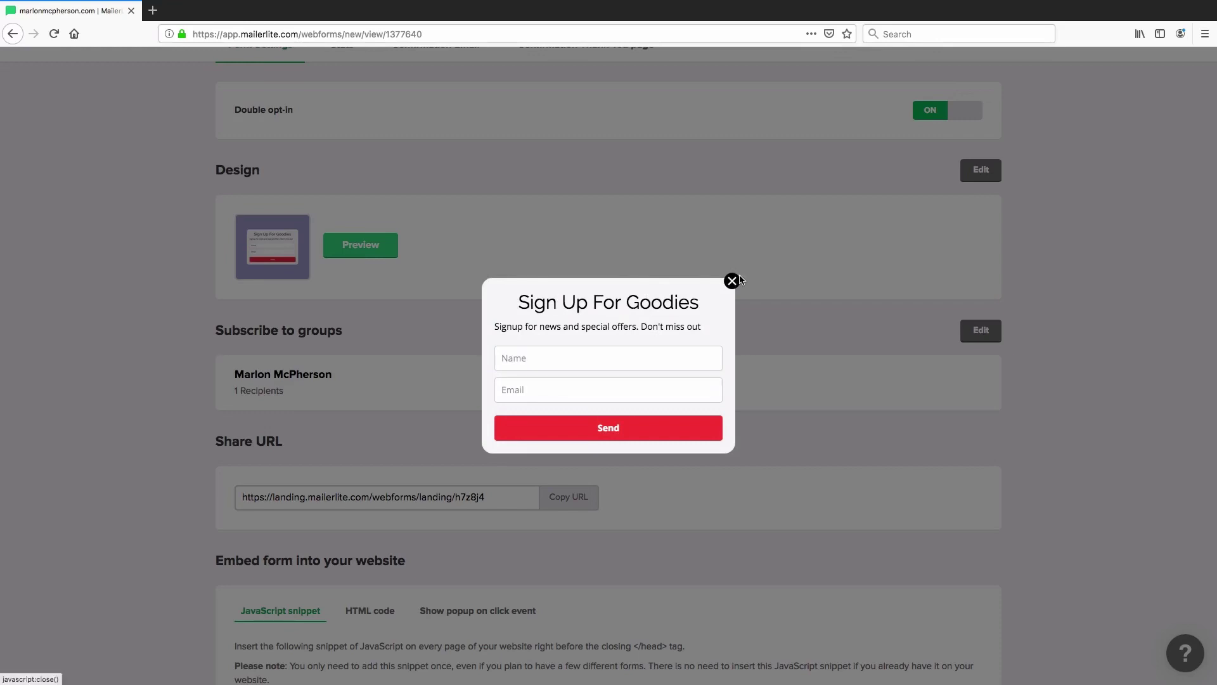
left_click(732, 281)
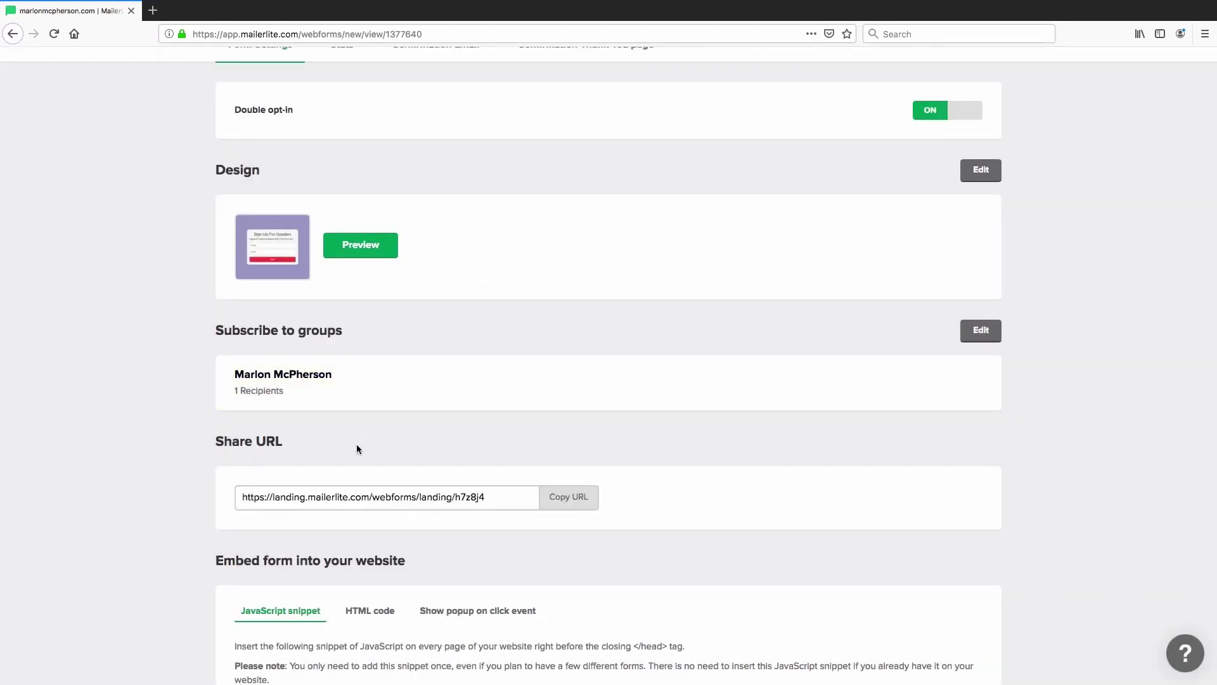
scroll(358, 444, "down", 3)
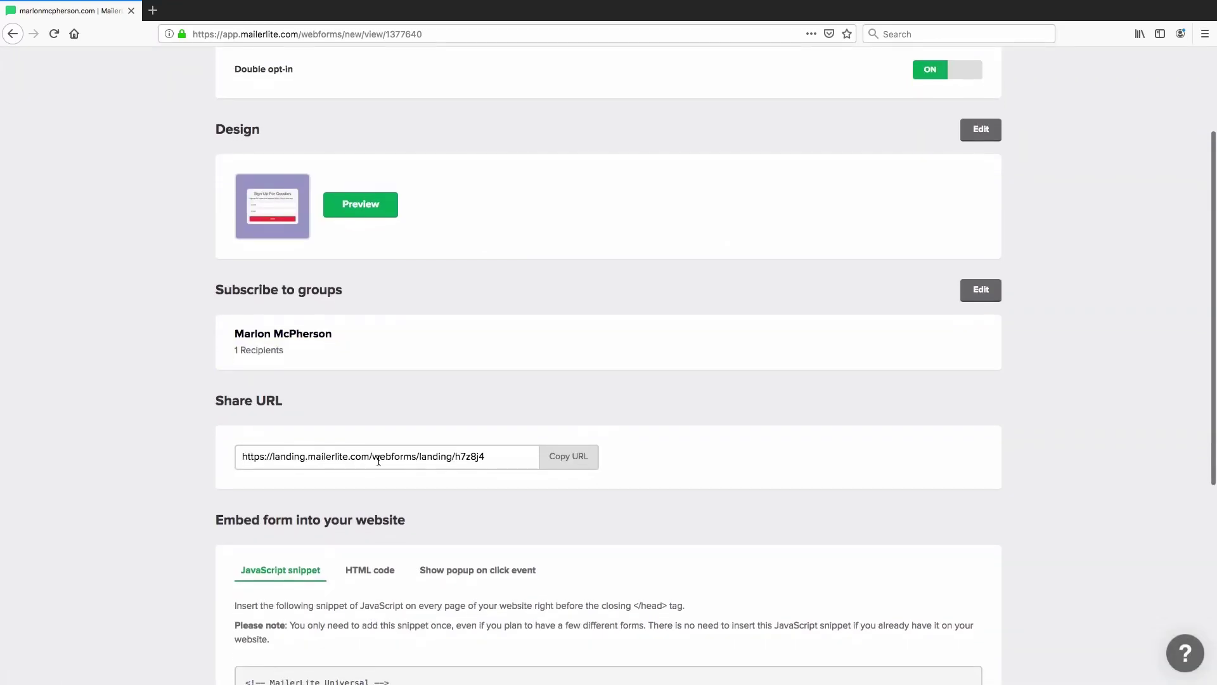
scroll(379, 459, "down", 8)
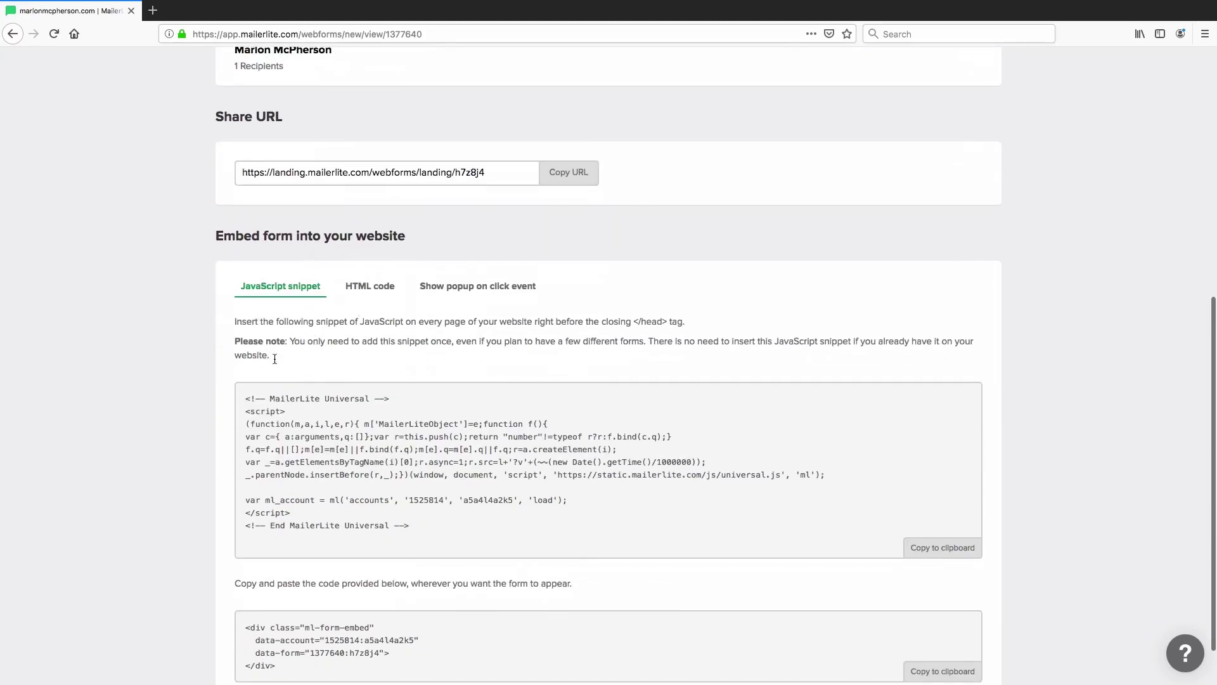
scroll(359, 422, "down", 2)
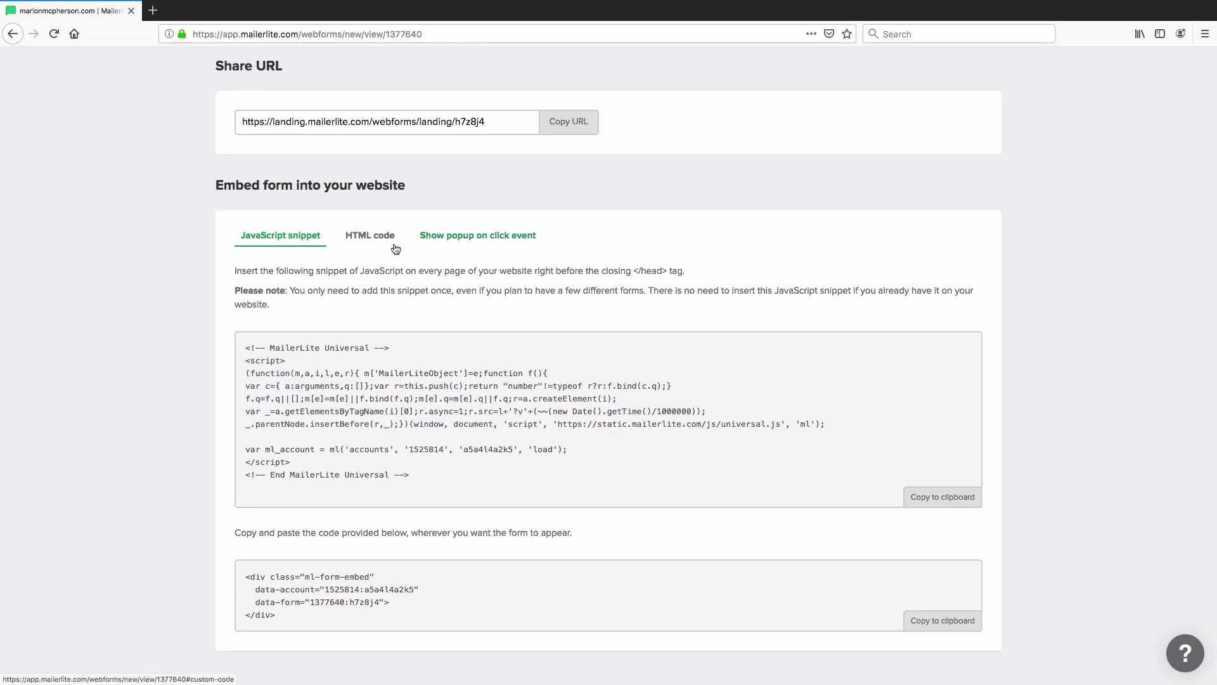
Copy the form's embed code from the HTML code tab with Copy to clipboard.
left_click(357, 242)
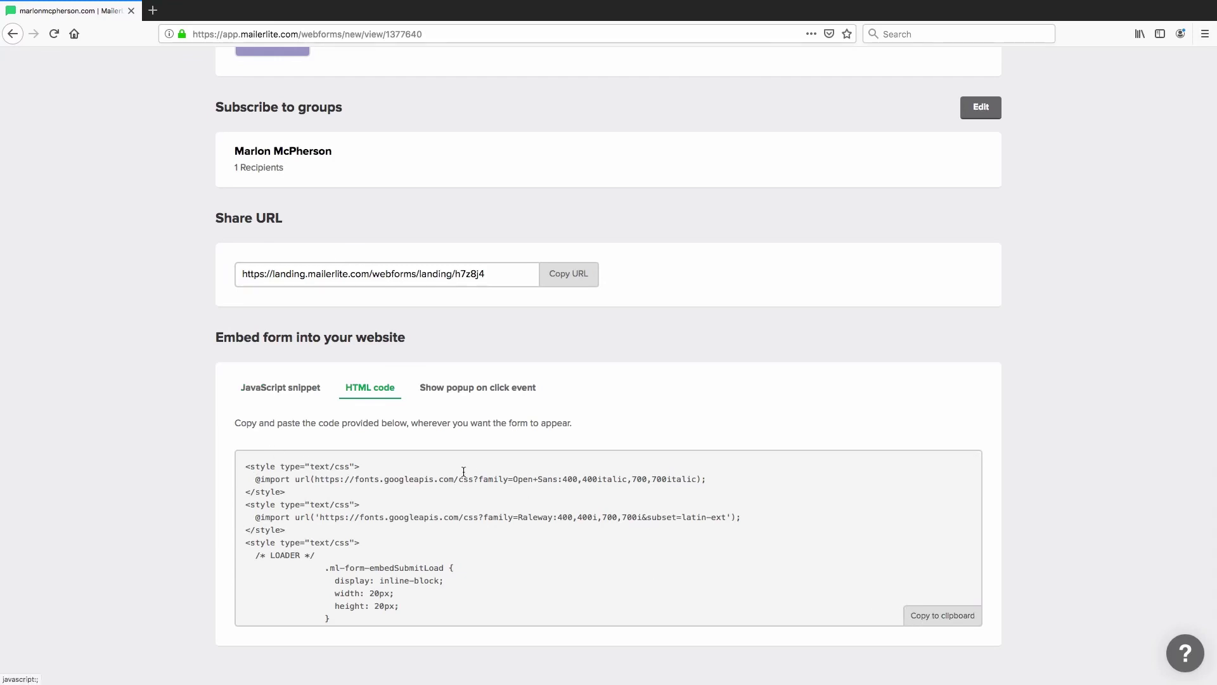
left_click(934, 616)
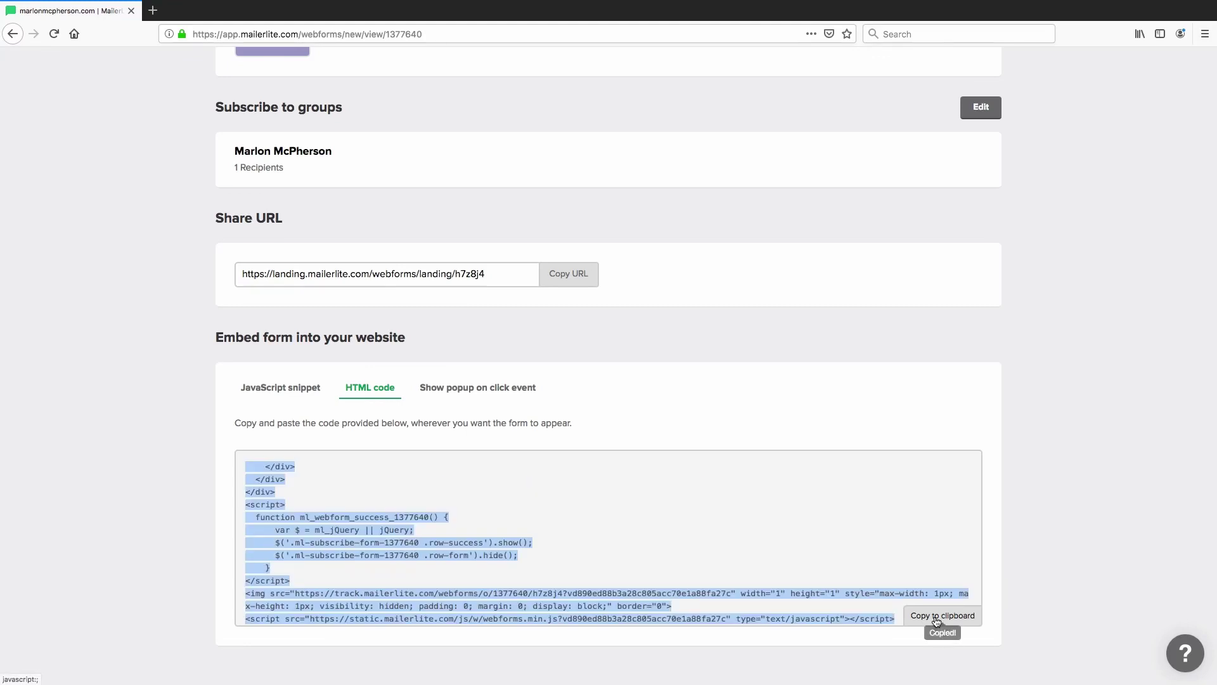
left_click(636, 503)
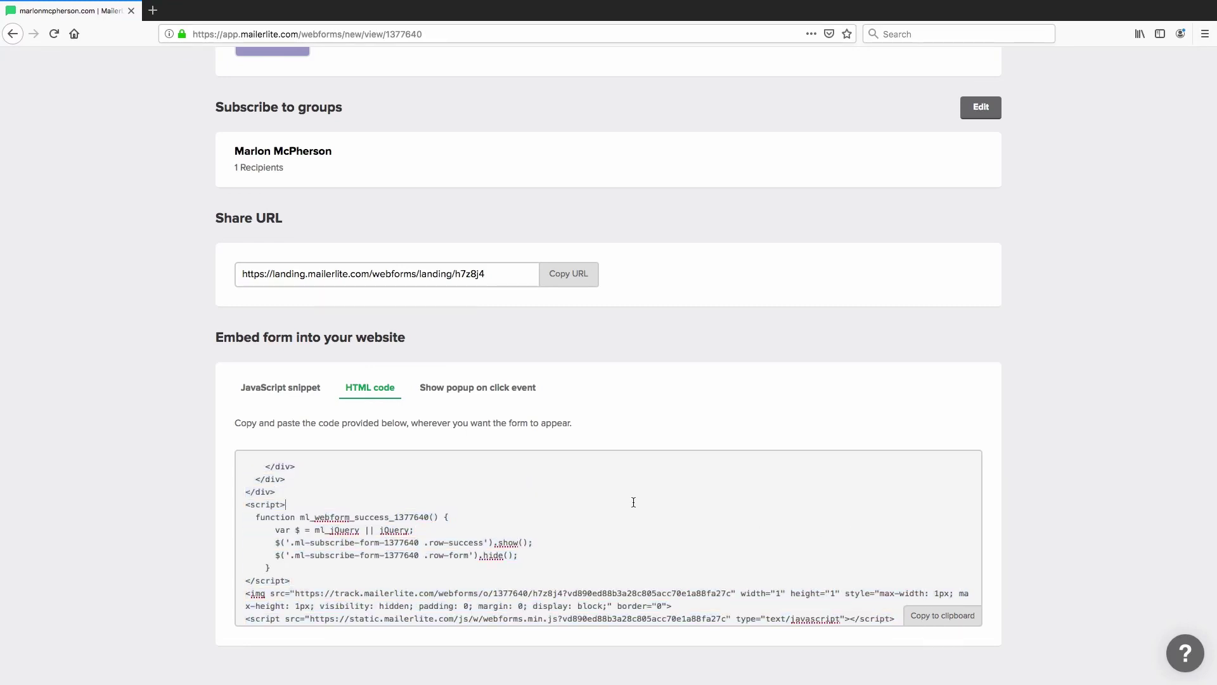
key("super+a")
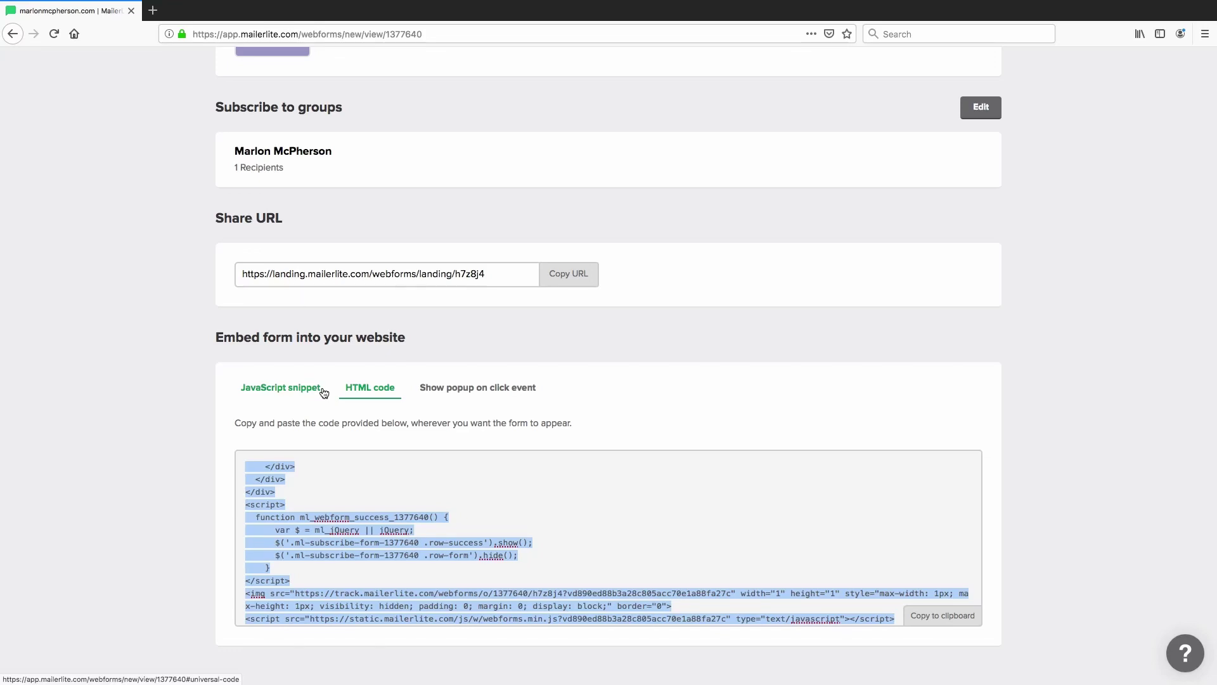
scroll(269, 375, "up", 5)
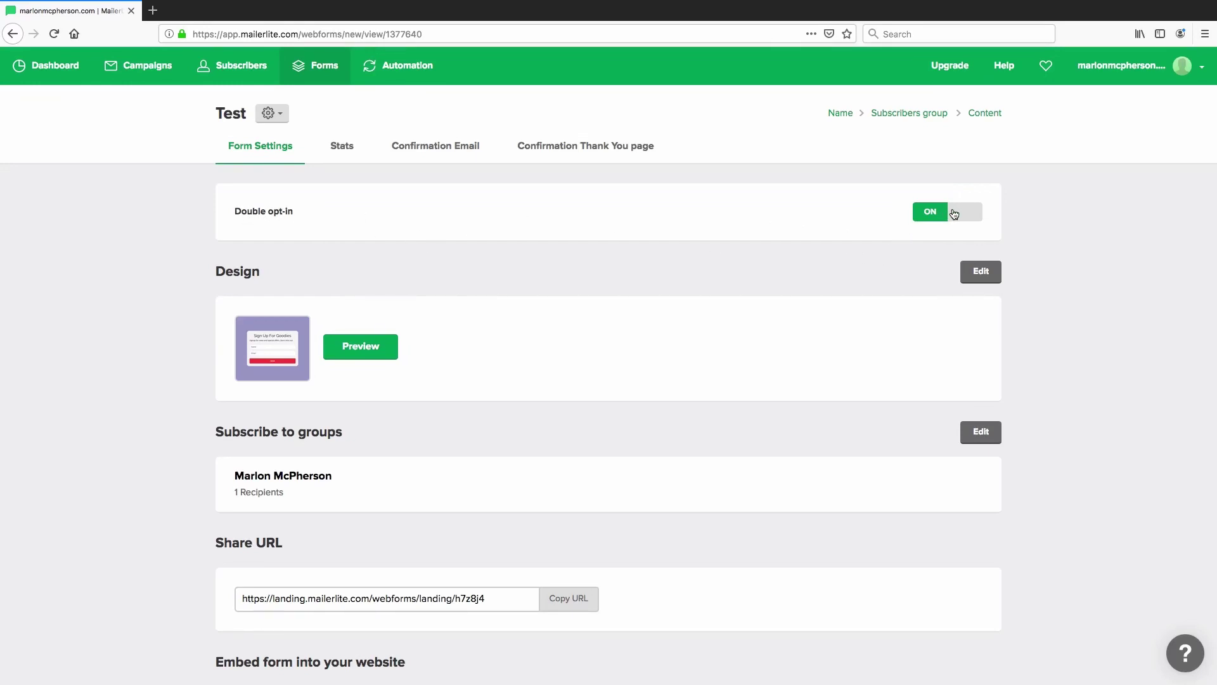
left_click(926, 215)
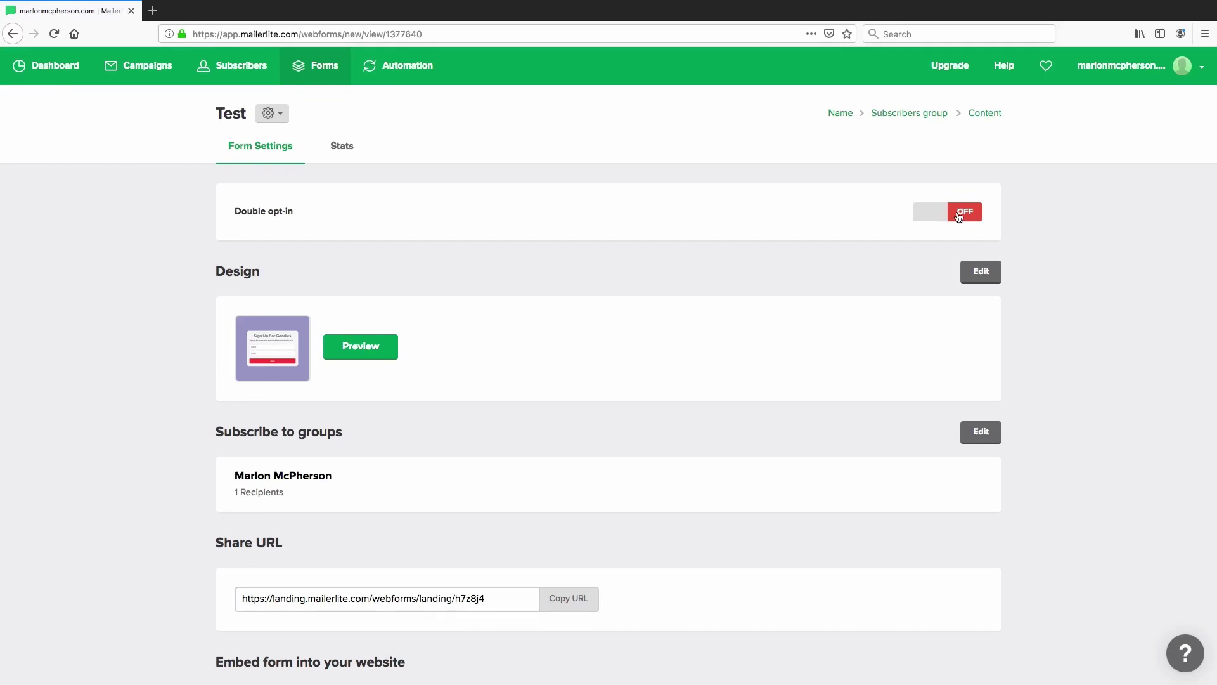
left_click(959, 216)
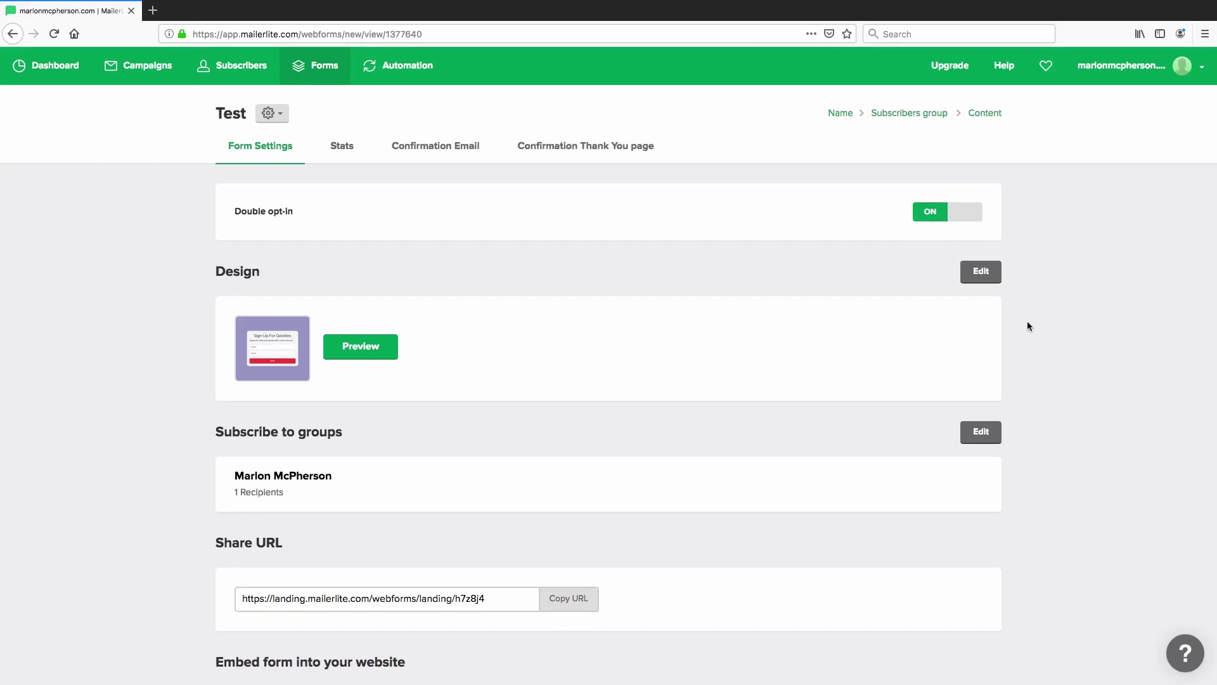
scroll(999, 376, "down", 5)
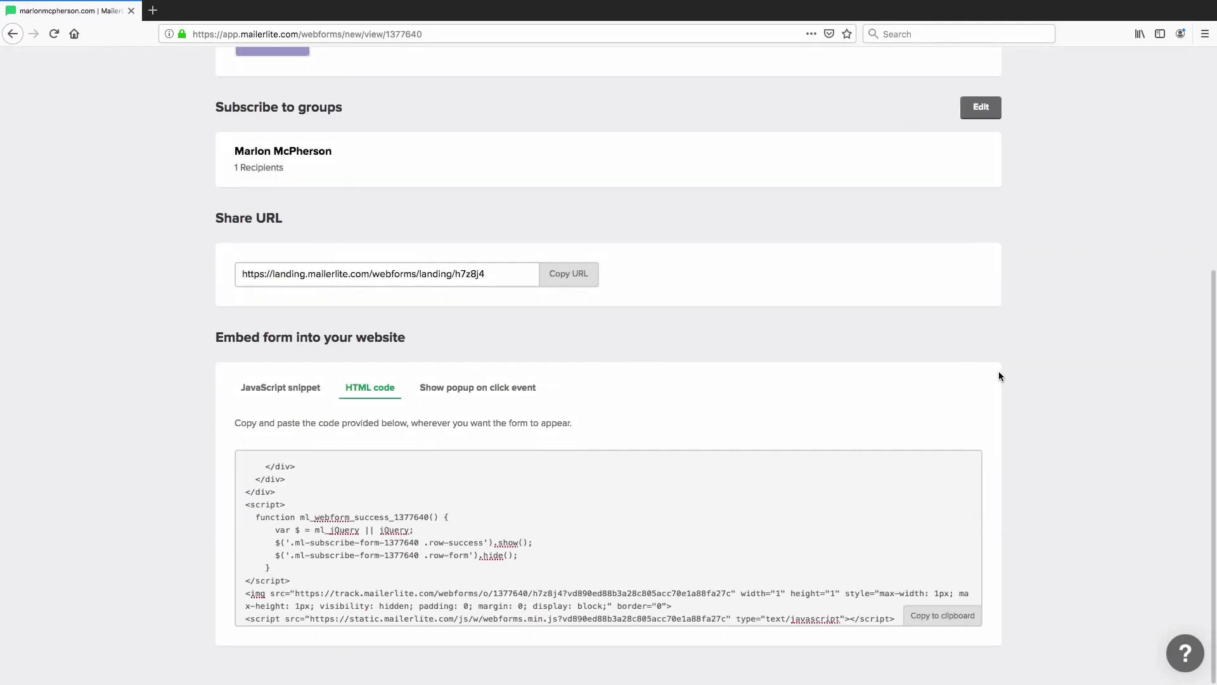
scroll(998, 376, "up", 5)
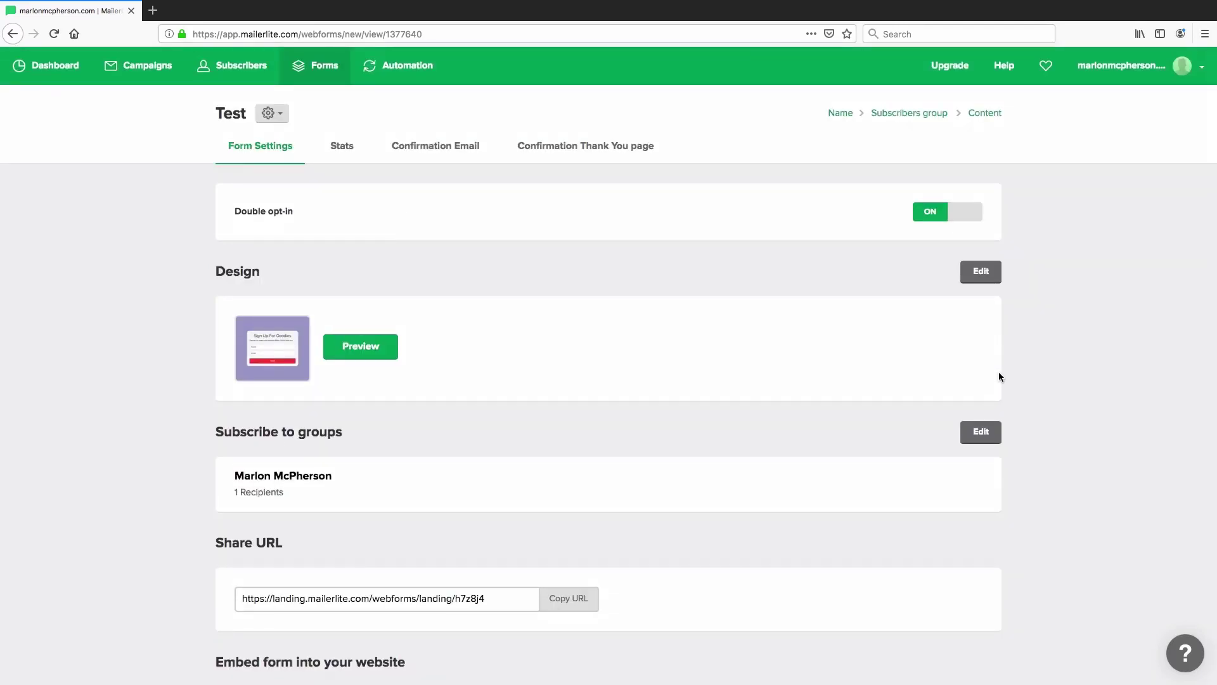